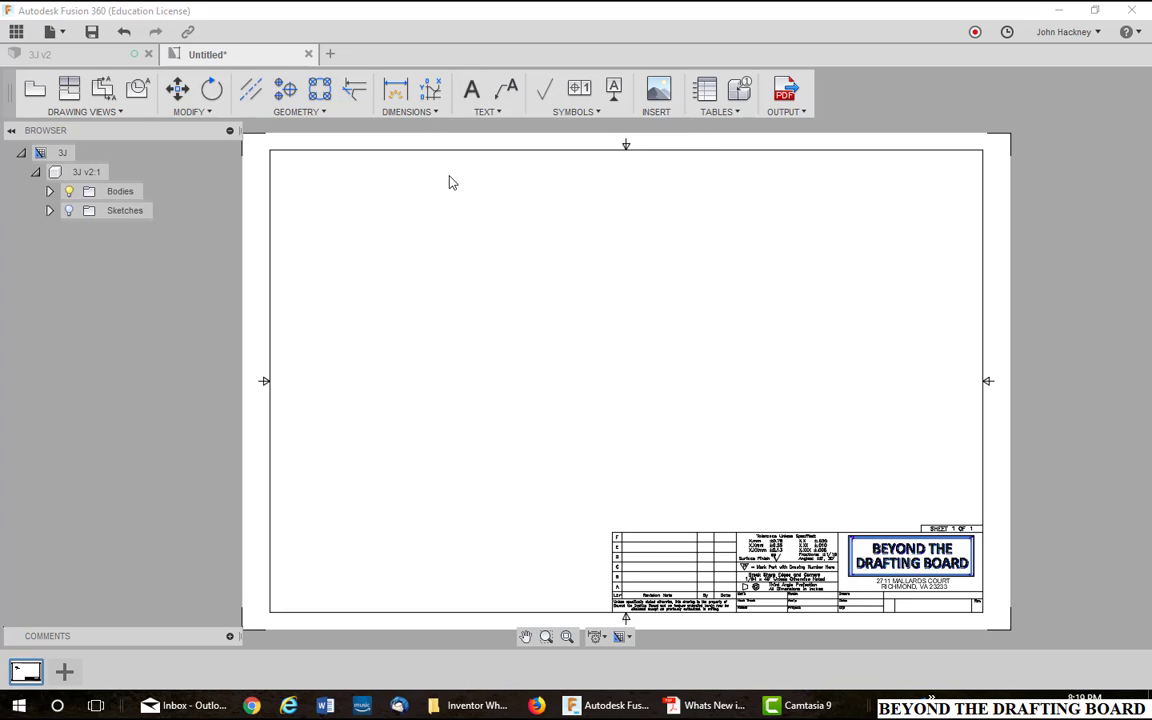
Zoom in and pan until the empty upper-left area of the drawing sheet fills the canvas.
scroll(429, 206, up, 5)
mouse_move(415, 220)
middle_down()
mouse_move(591, 249)
mouse_move(648, 229)
mouse_move(530, 224)
mouse_move(513, 234)
middle_up()
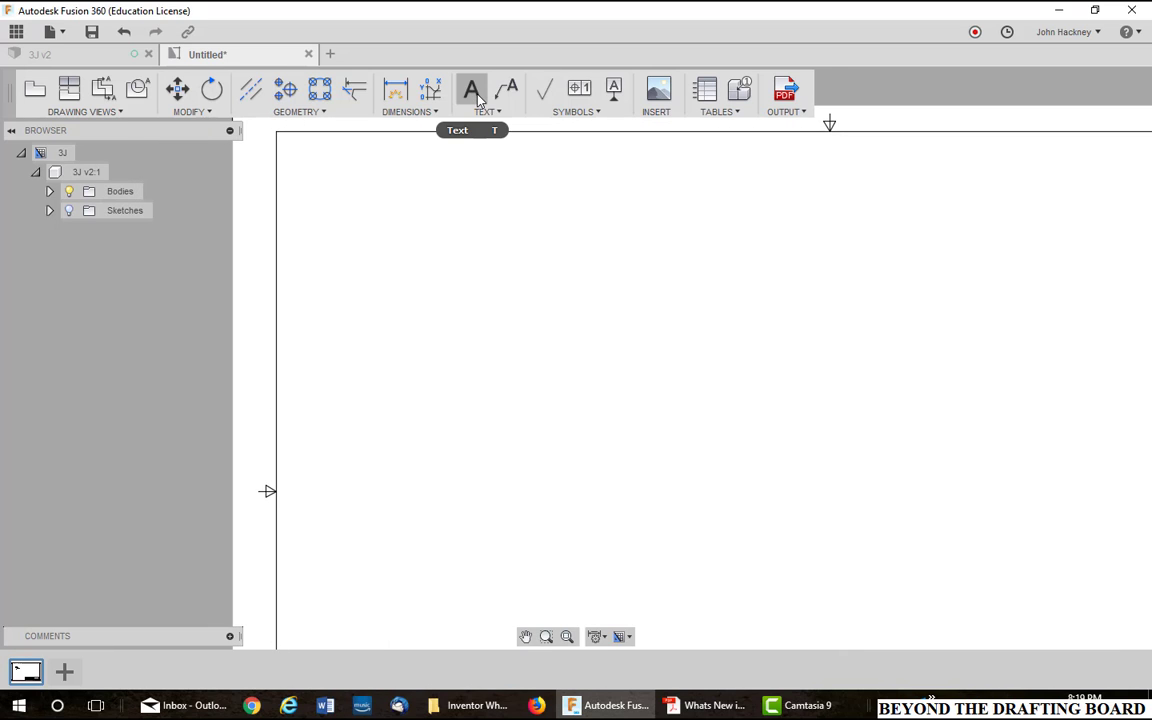
Start the Text tool and place the first corner of a text box near the sheet's top-left.
click(472, 93)
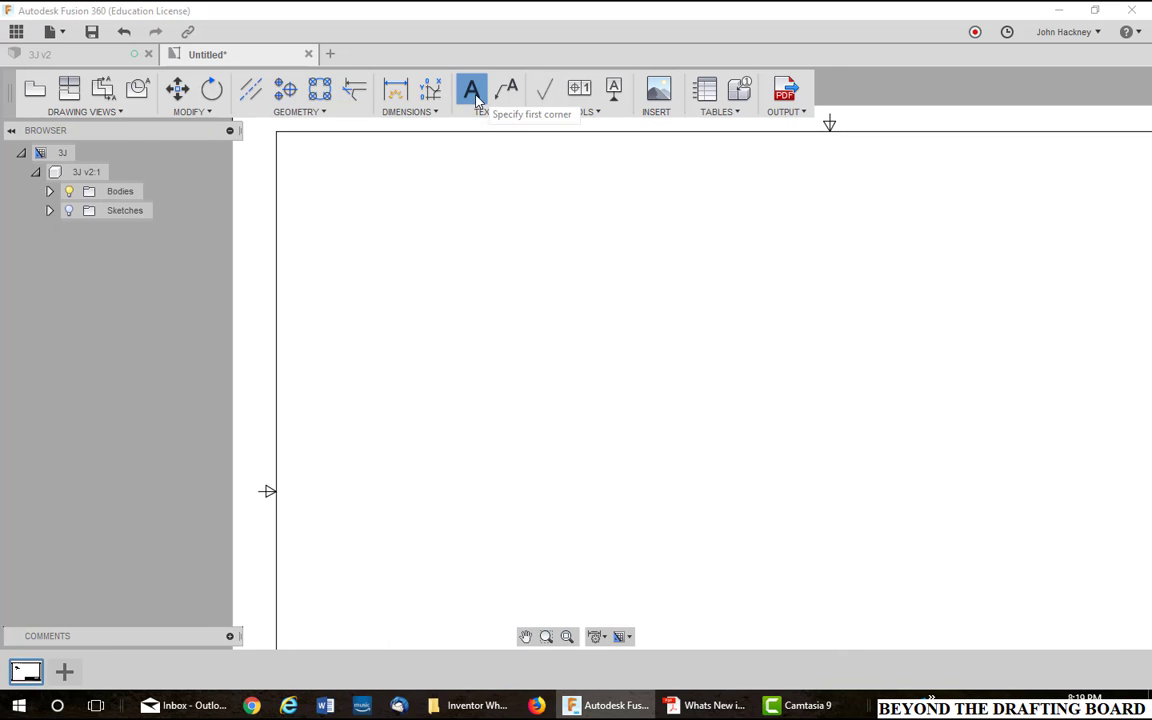
click(341, 195)
click(396, 260)
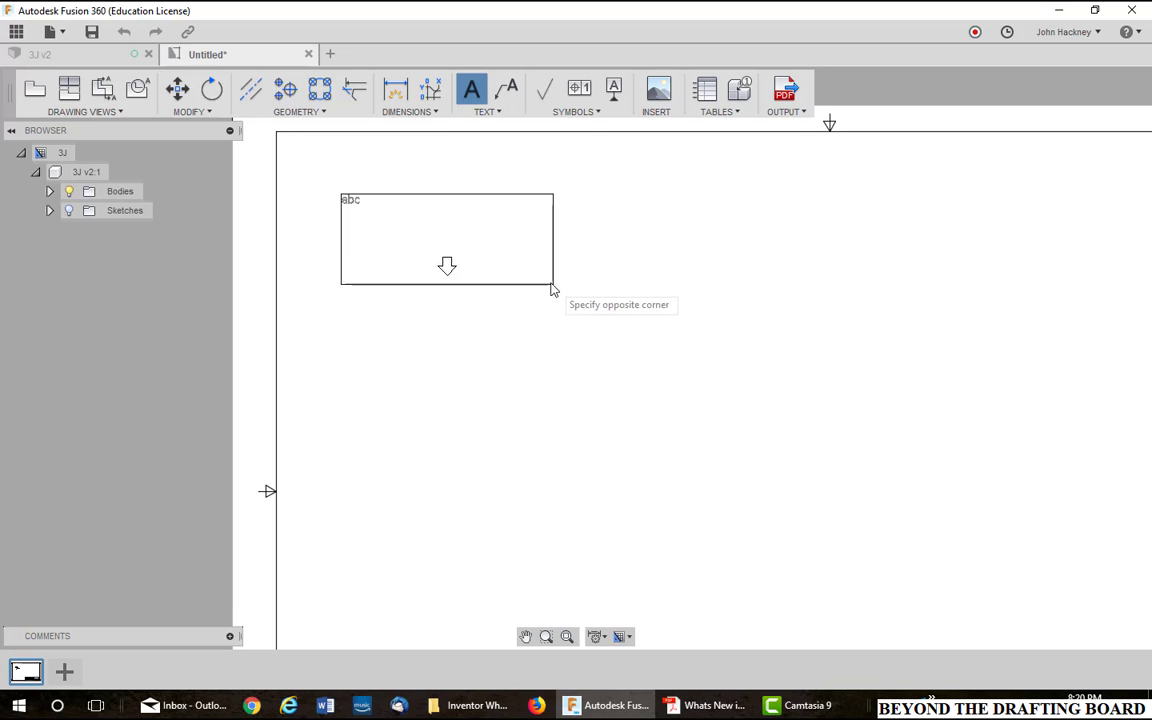
Set the text box's opposite corner, then choose Tahoma font at 0.15 in height.
click(637, 352)
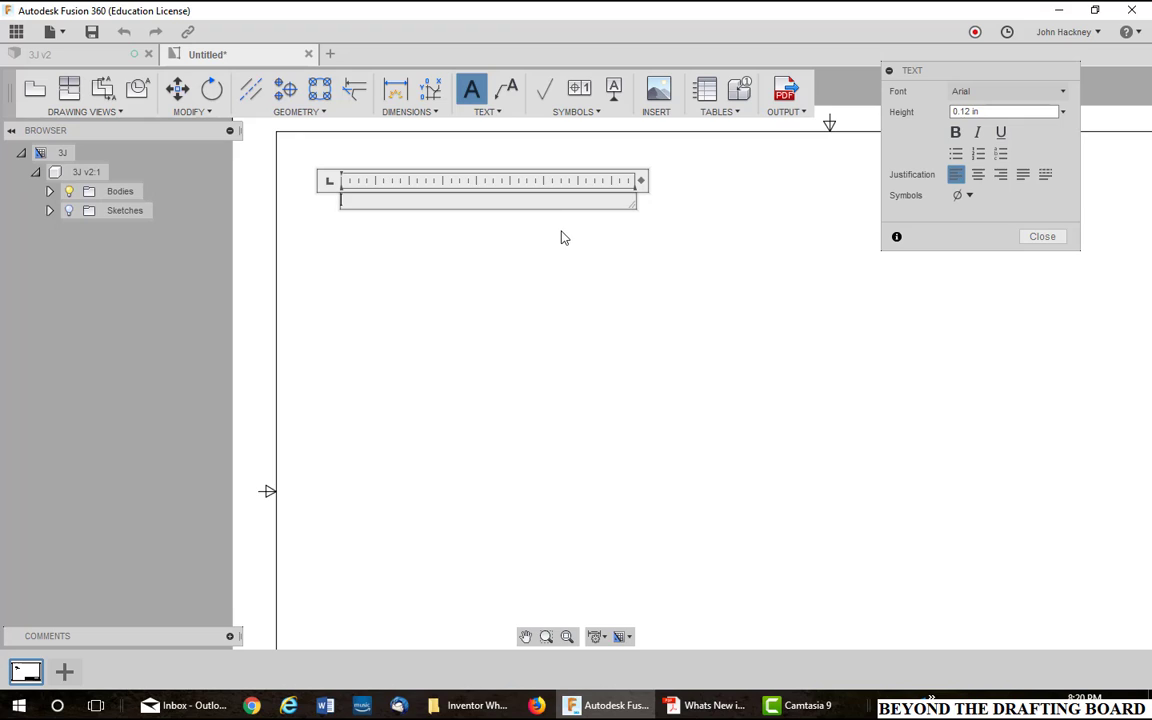
click(1063, 93)
drag(1065, 112, 1066, 225)
click(968, 180)
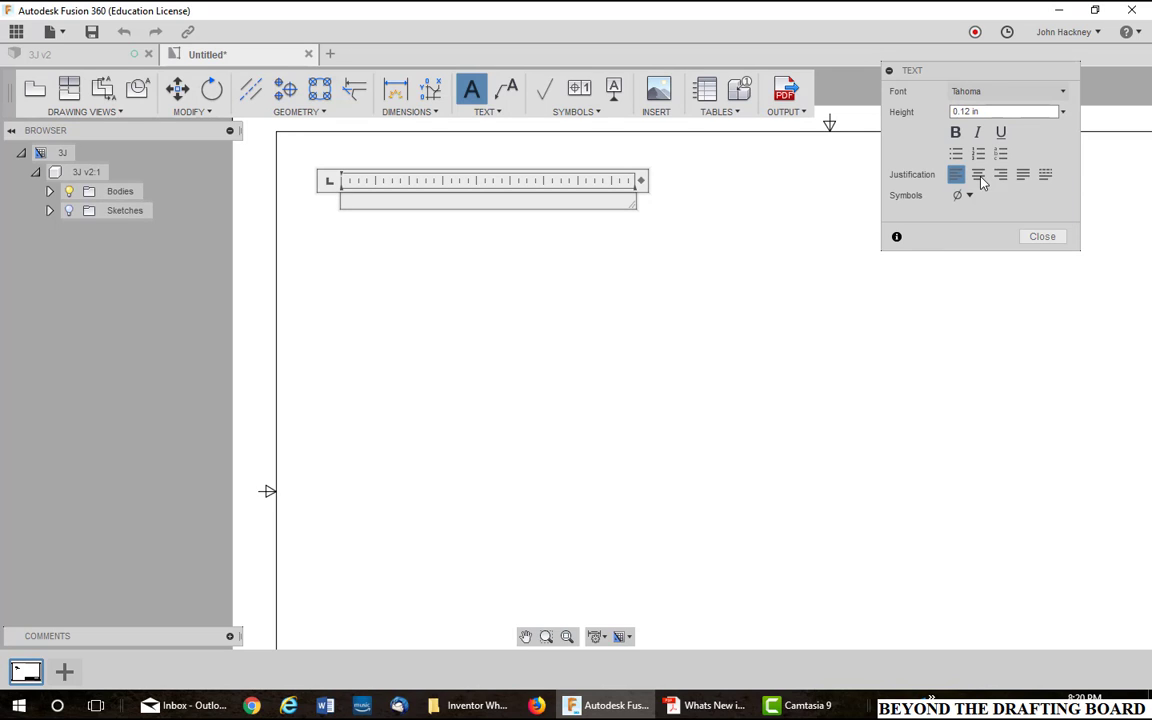
click(1064, 112)
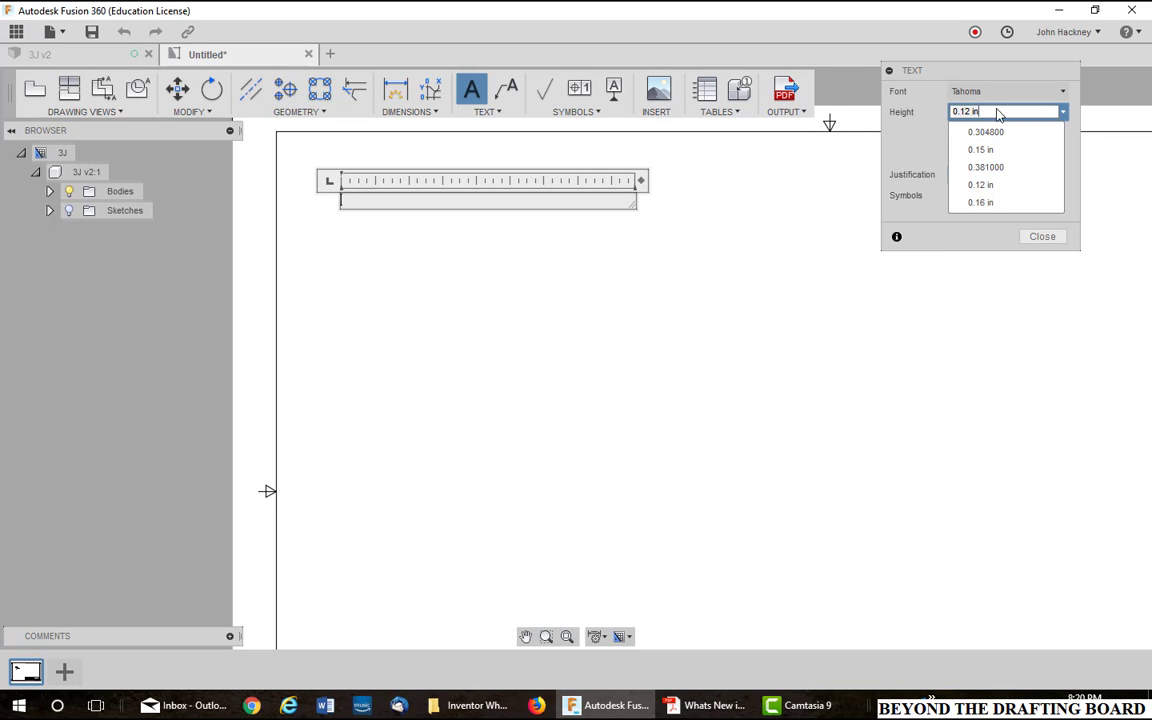
click(985, 150)
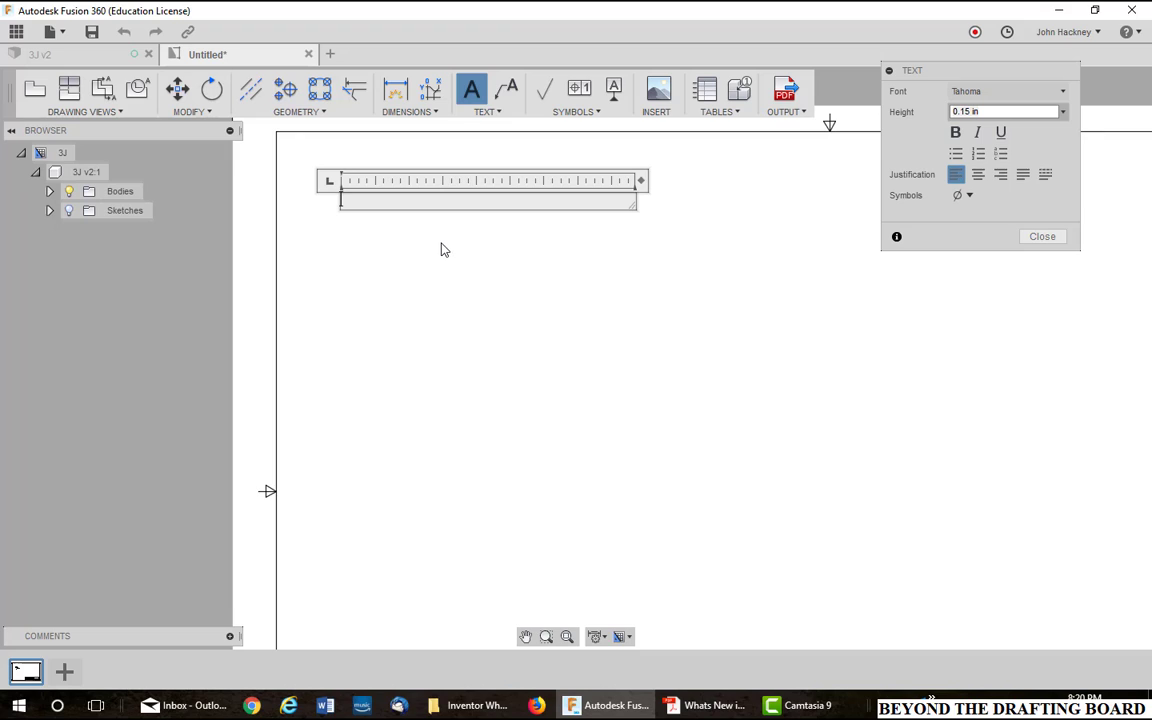
Type 'This is the first line of the text box.' and close the text editor.
text(This )
text(is the)
text( fis)
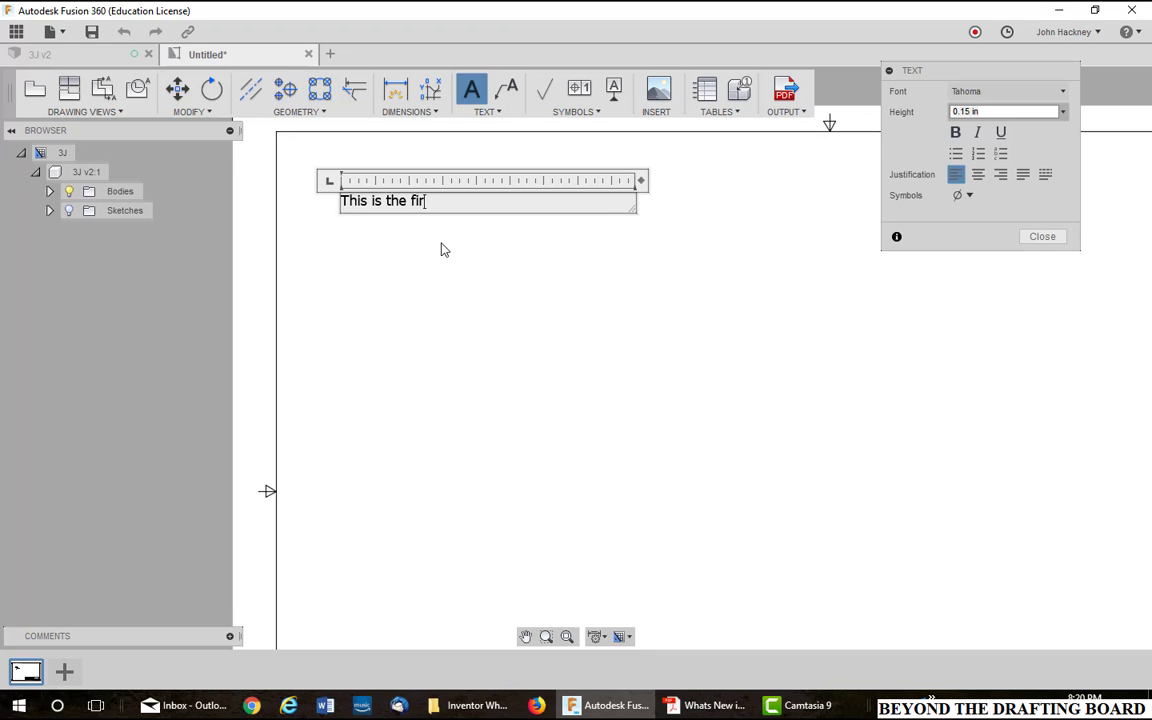
text(st line of the text box.)
click(605, 262)
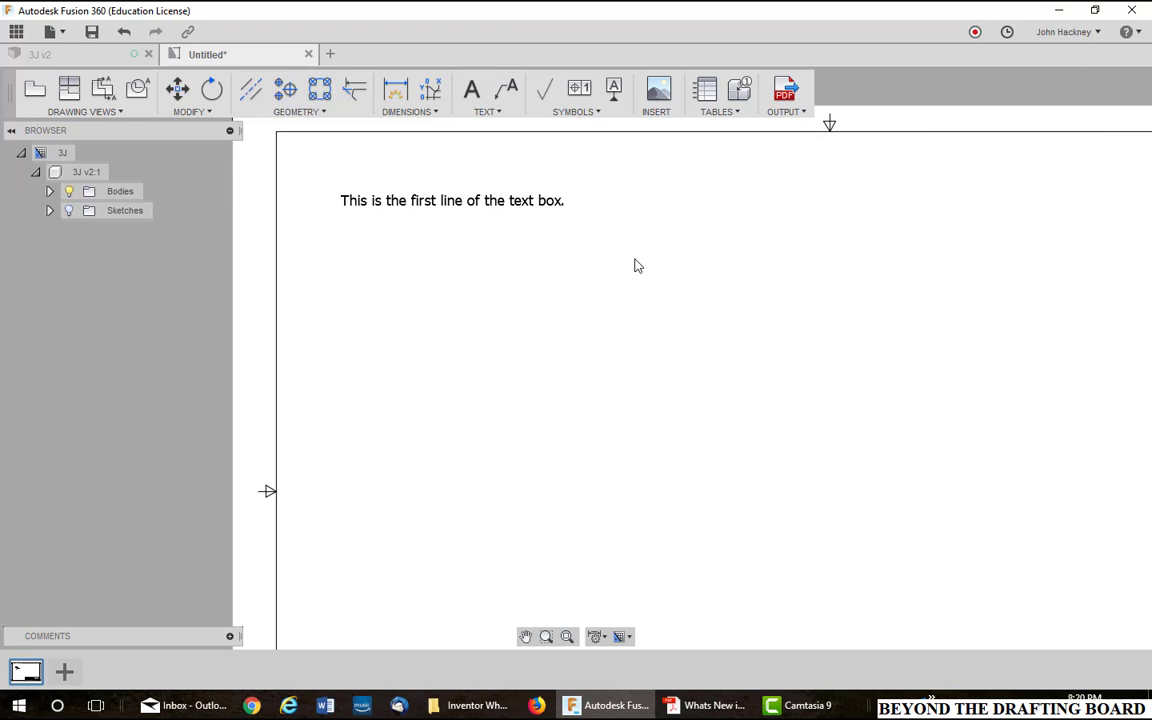
Move the text box slightly lower and pull its right edge in to narrow it.
click(511, 206)
click(341, 197)
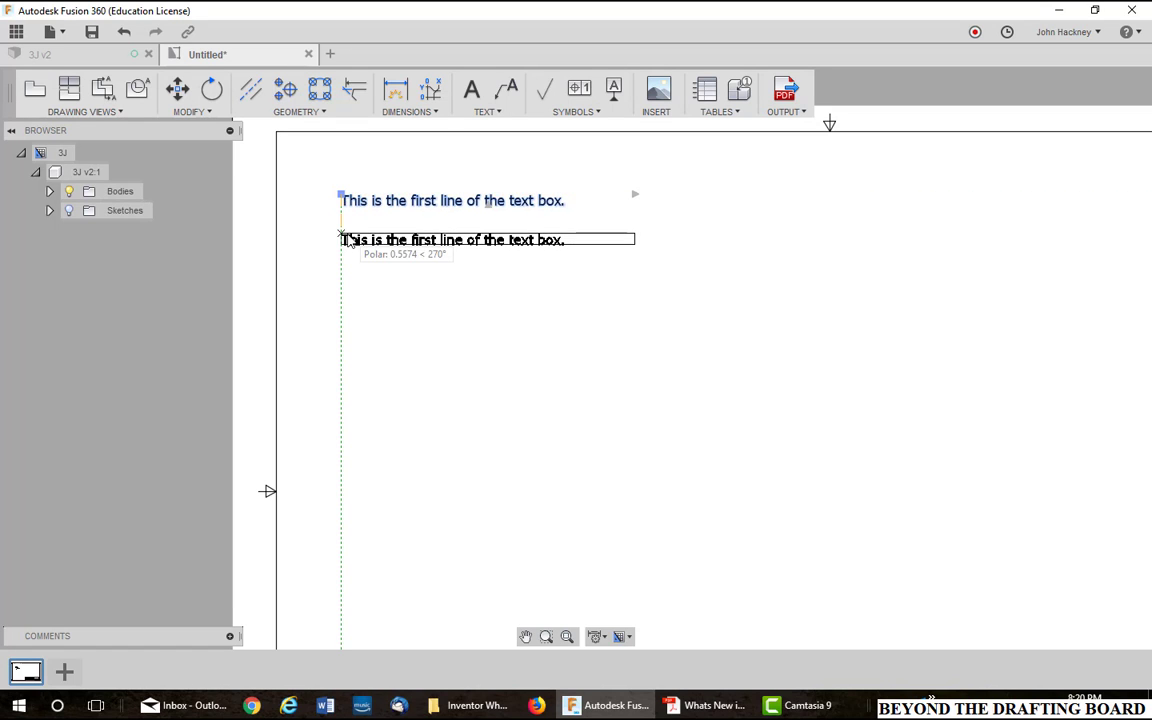
click(343, 239)
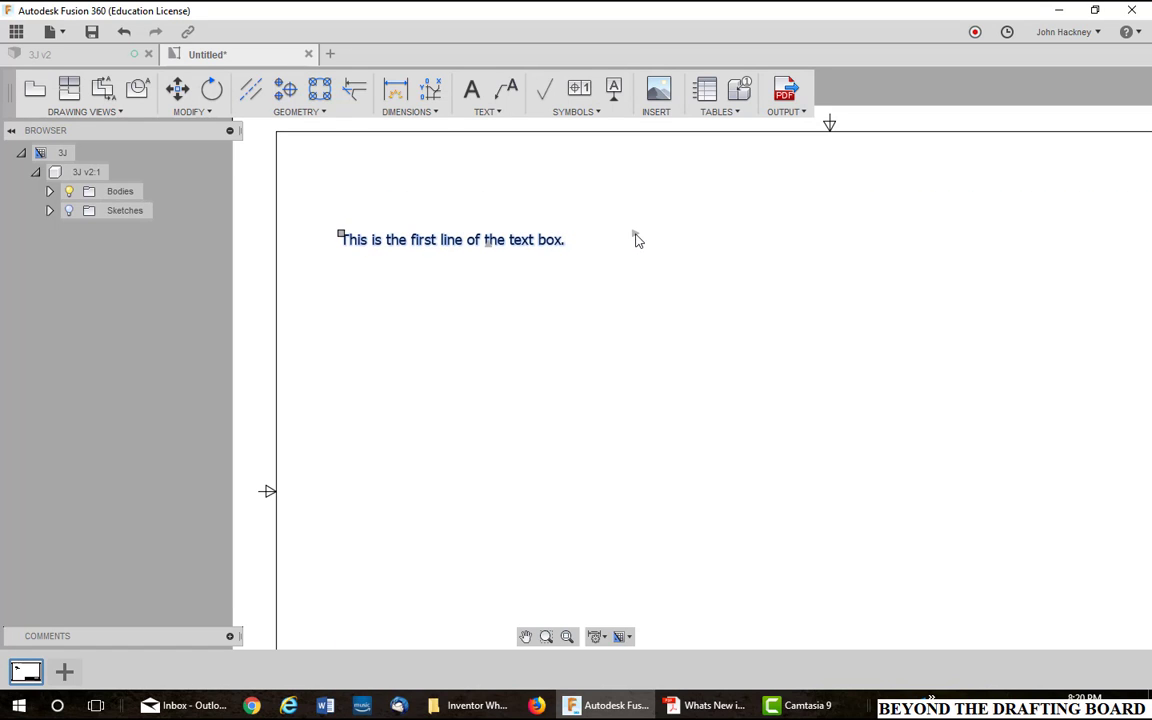
click(635, 236)
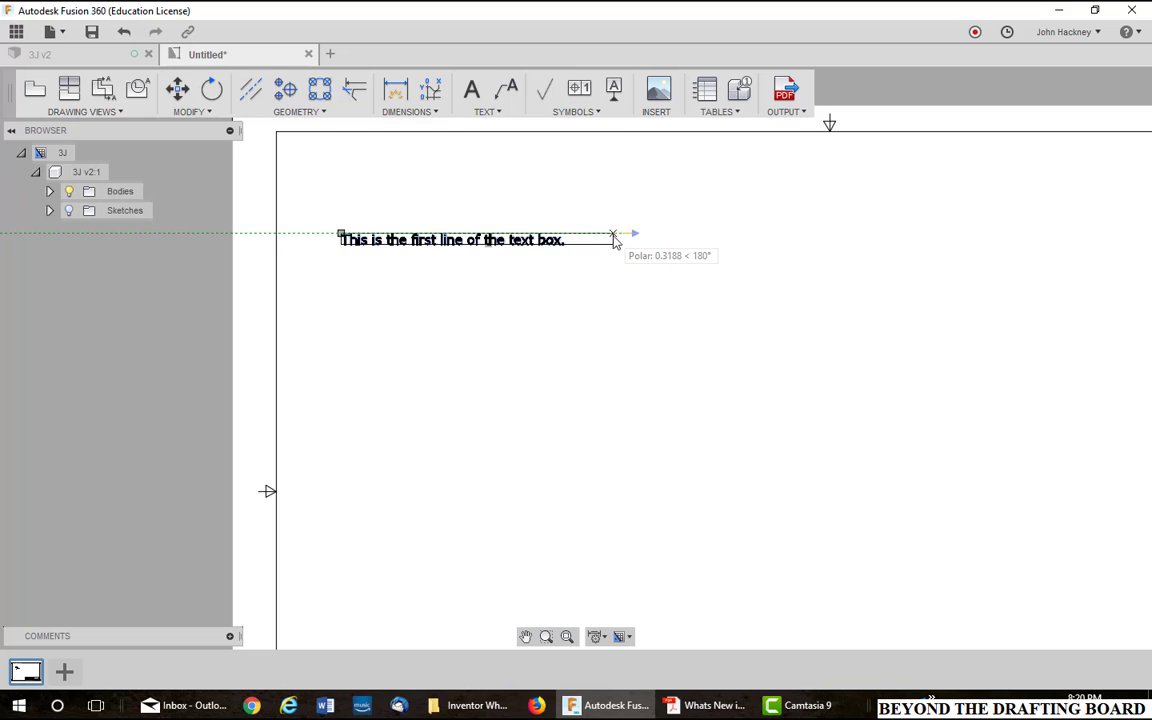
click(606, 247)
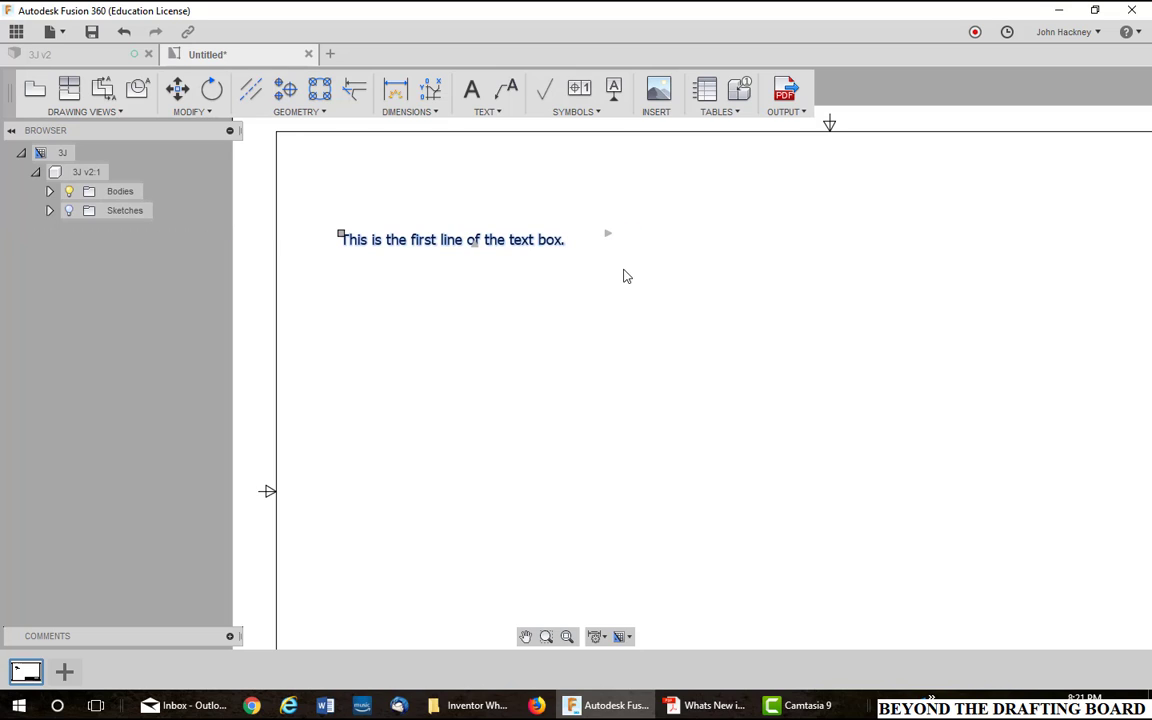
Narrow the ruler so the sentence wraps to two lines, then add a blank line after 'box.'.
double_click(518, 247)
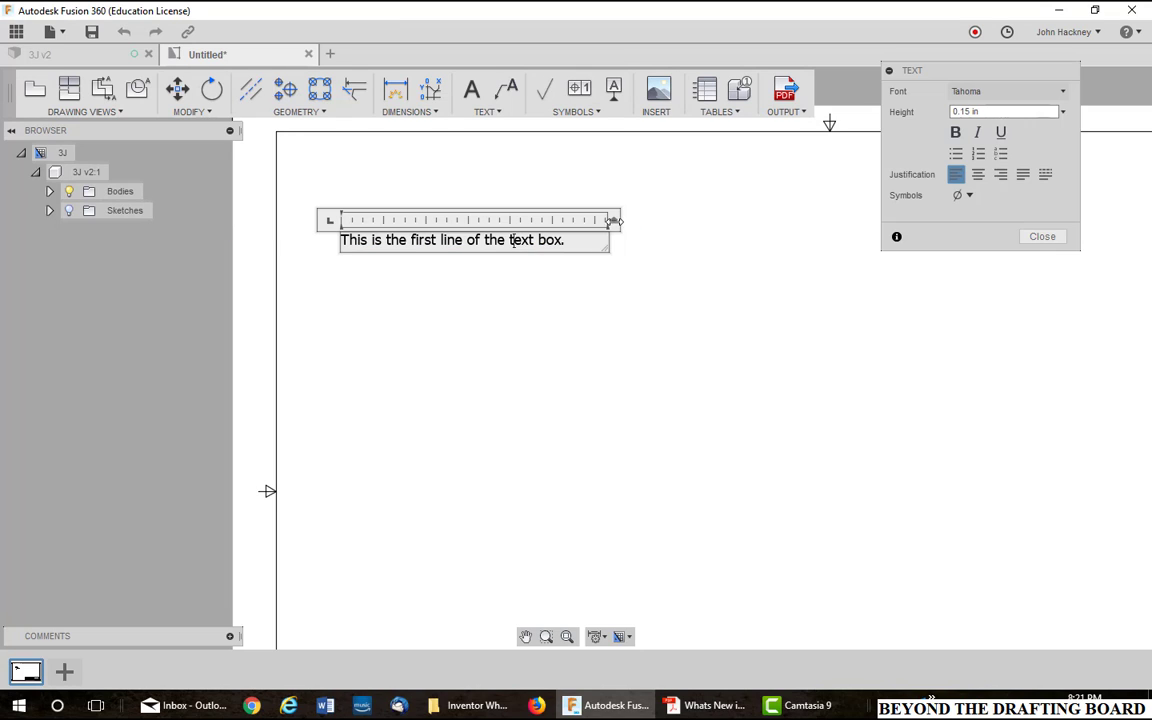
drag(616, 219, 549, 218)
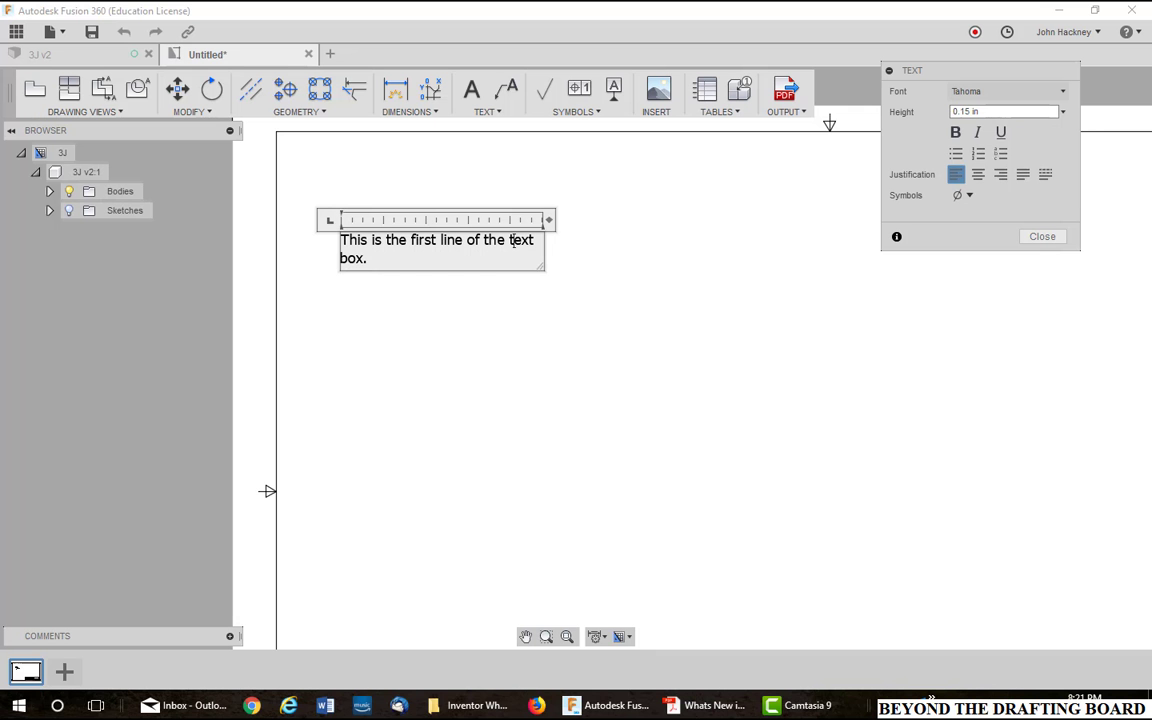
click(392, 258)
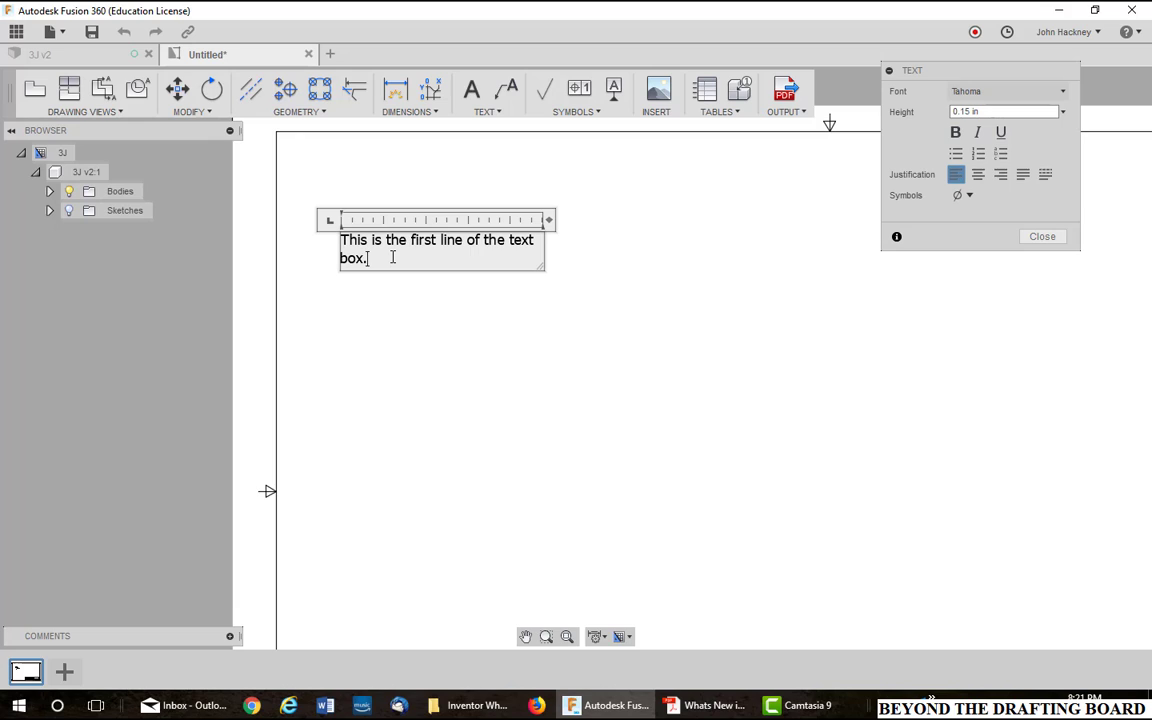
key(Return)
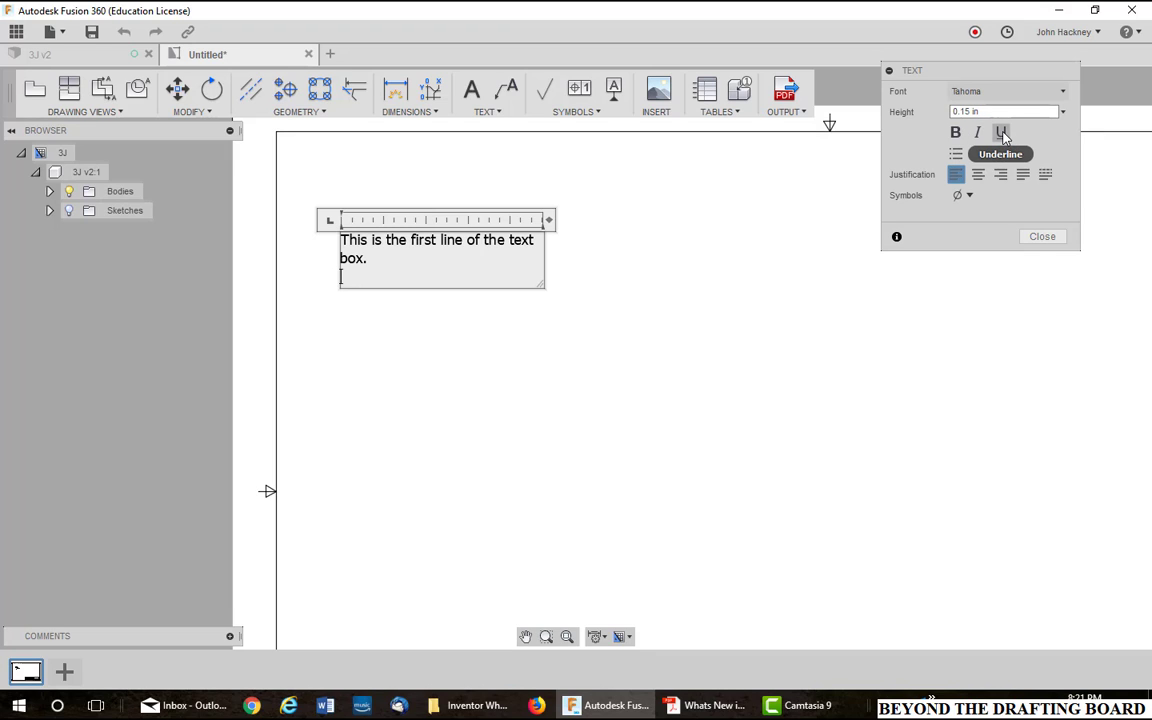
Make the first sentence bold and place the cursor on the empty line below it.
drag(371, 262, 309, 220)
click(956, 133)
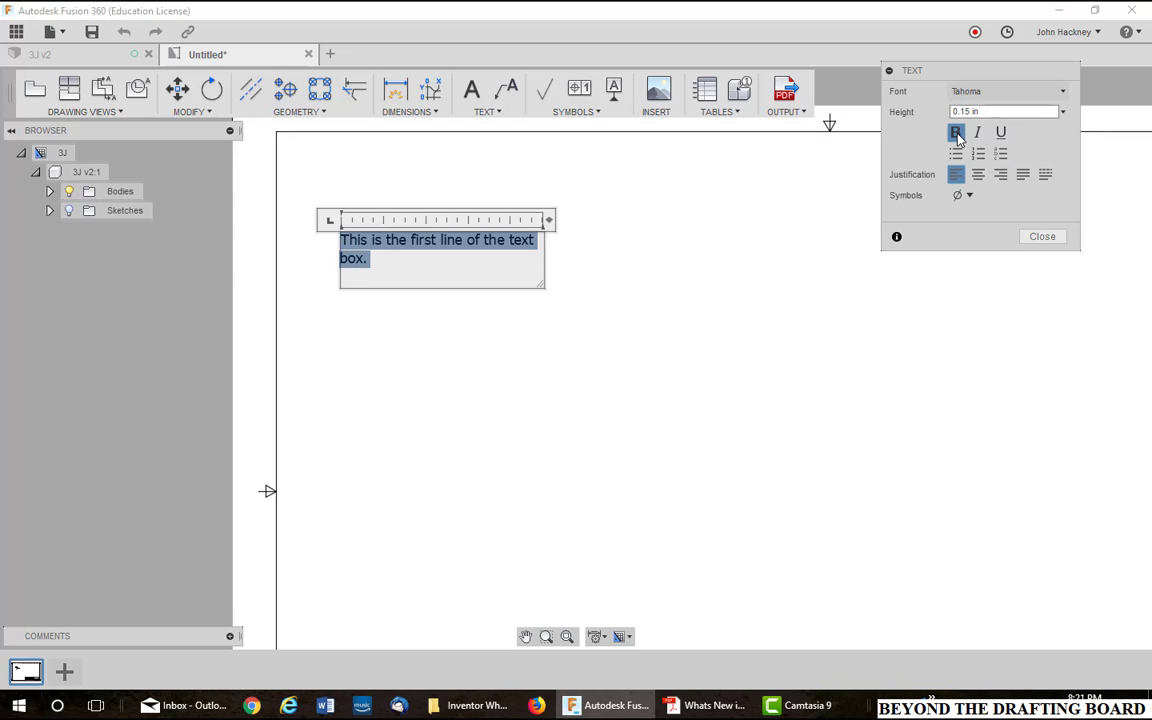
click(510, 272)
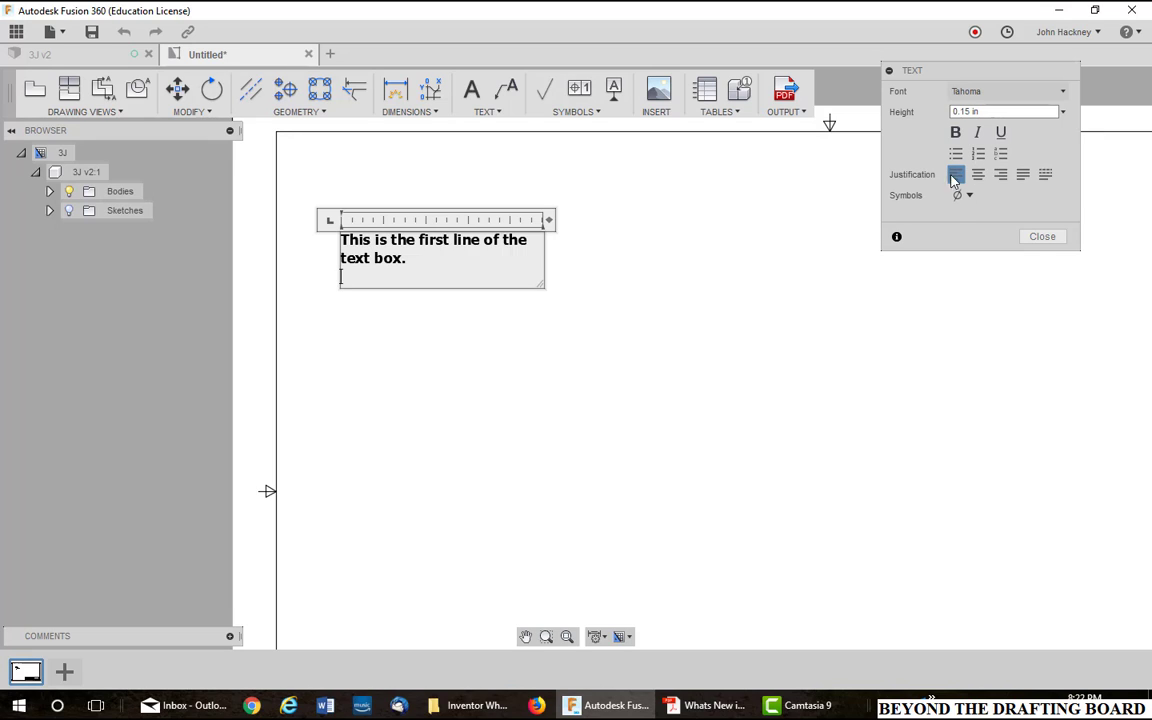
Start a numbered list, enlarge the box, and type 'This the first bullet'.
click(978, 153)
drag(402, 288, 408, 354)
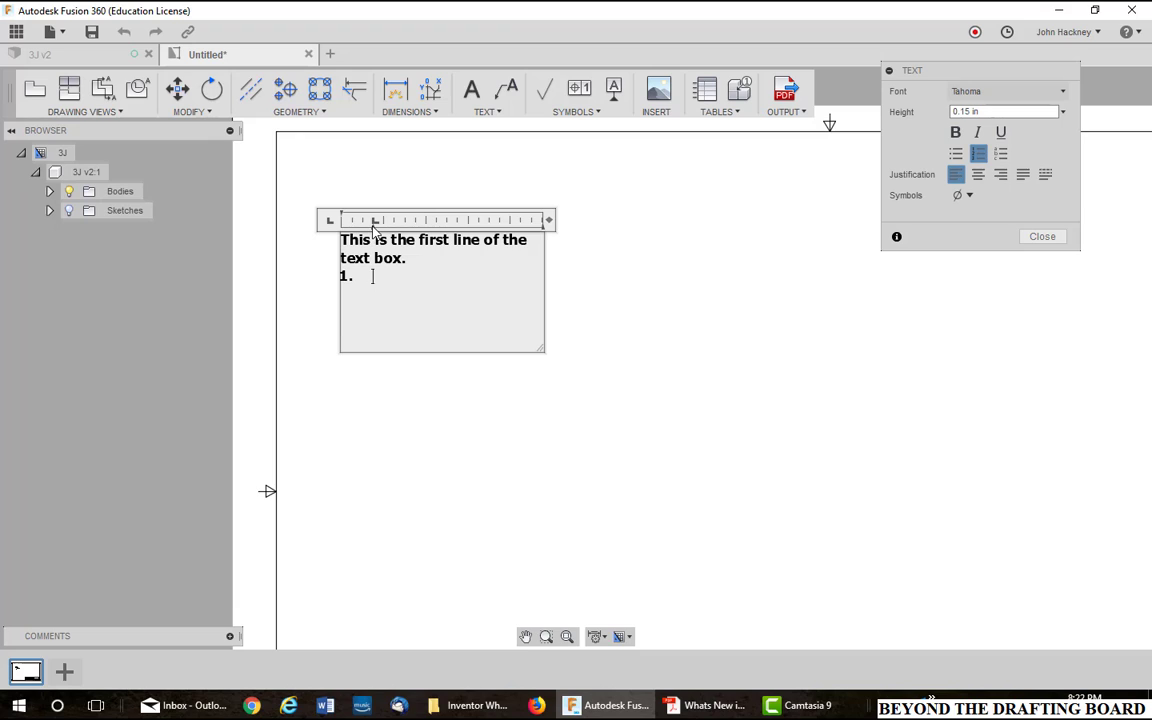
drag(375, 229, 363, 224)
text(This the first bullet)
Add the indented sub-item 'this is a sub-bullet', try Lettering, then remove the empty line.
key(Return)
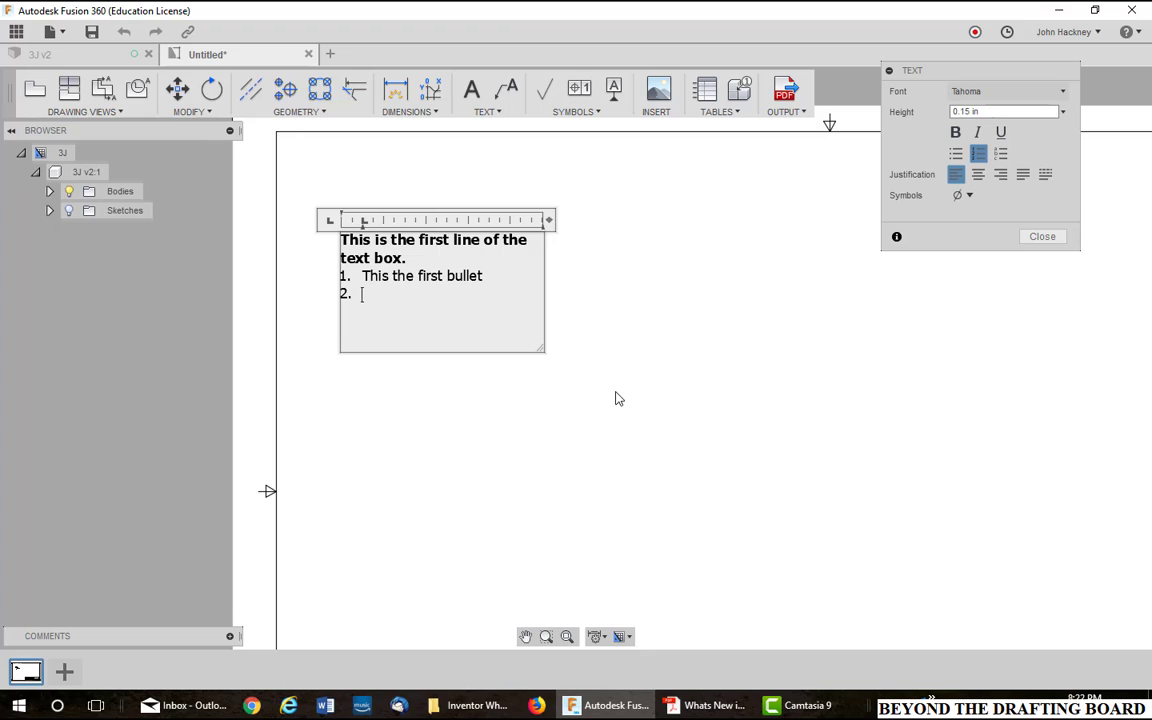
key(Tab)
text(this is a sub-b)
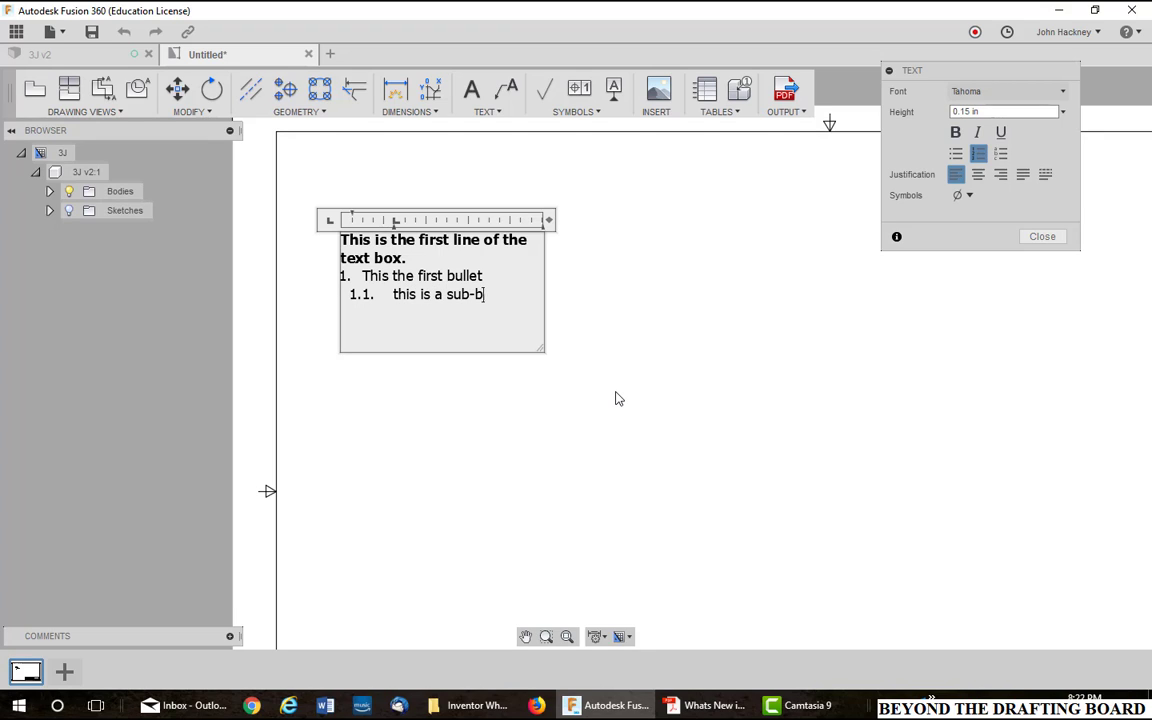
text(ullet)
key(Return)
click(1001, 155)
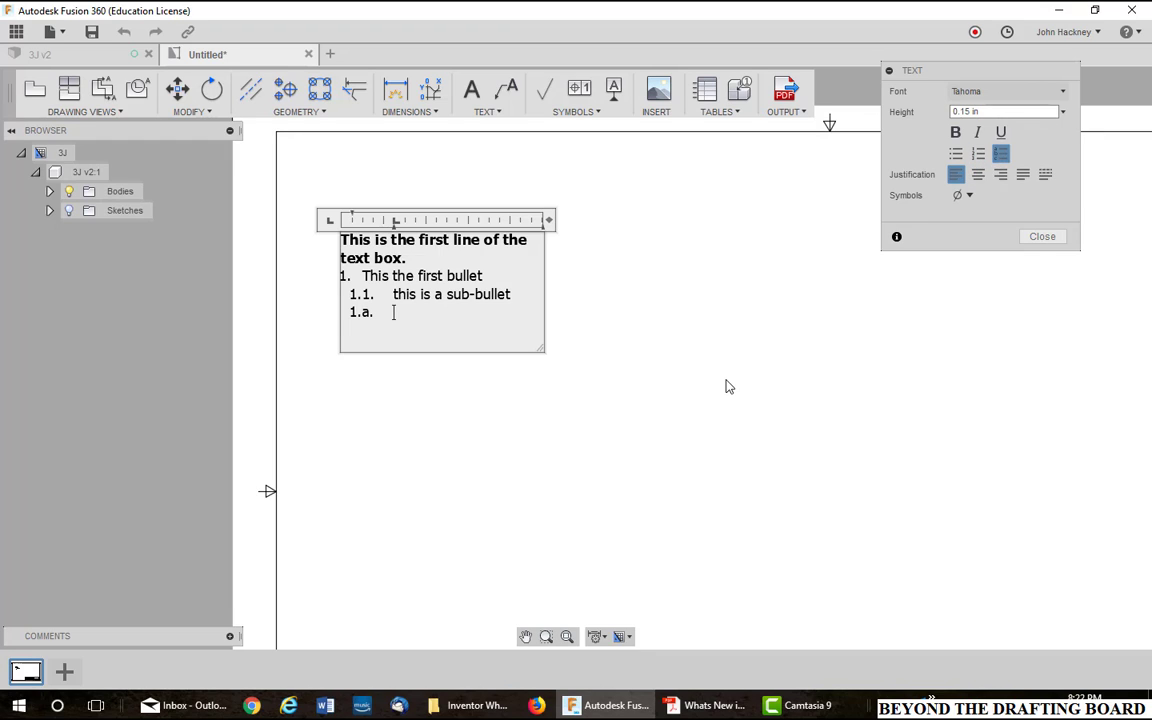
key(BackSpace)
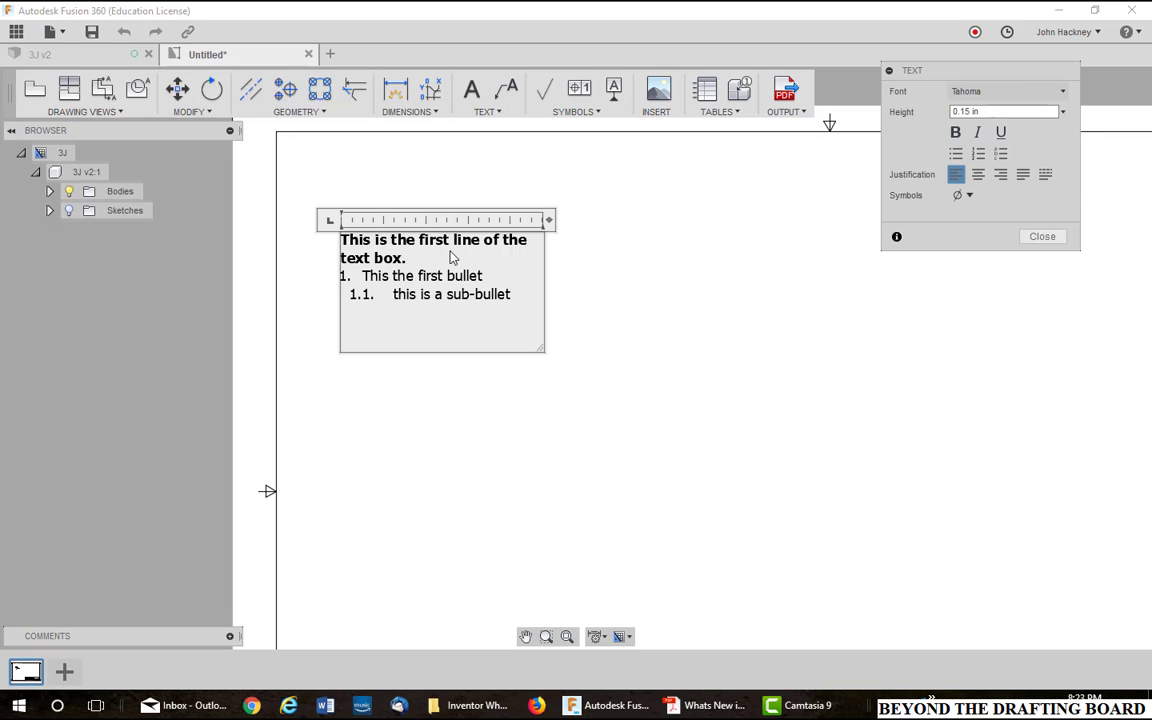
drag(406, 258, 341, 243)
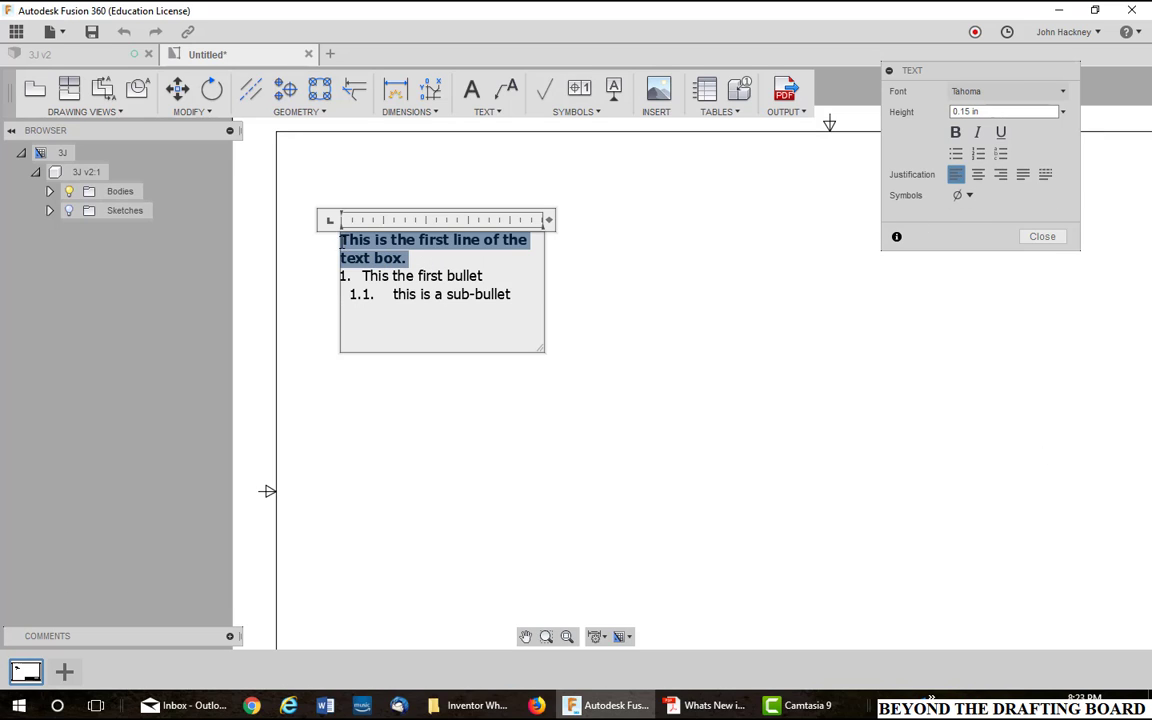
click(978, 176)
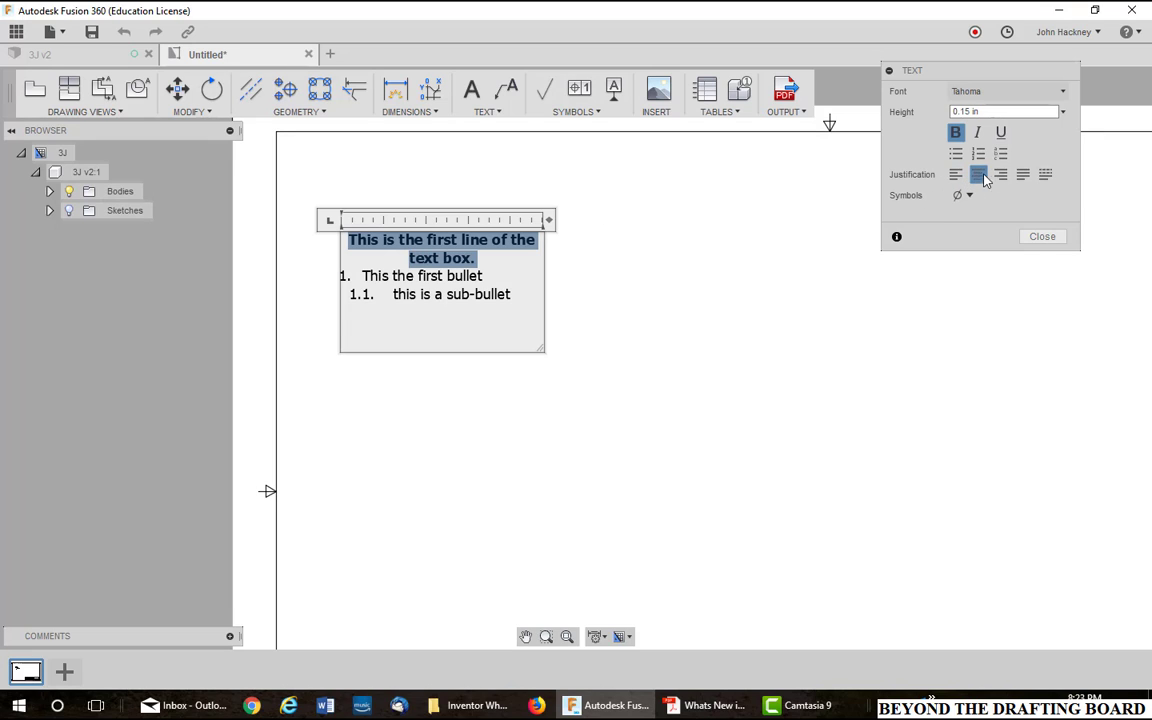
click(1003, 176)
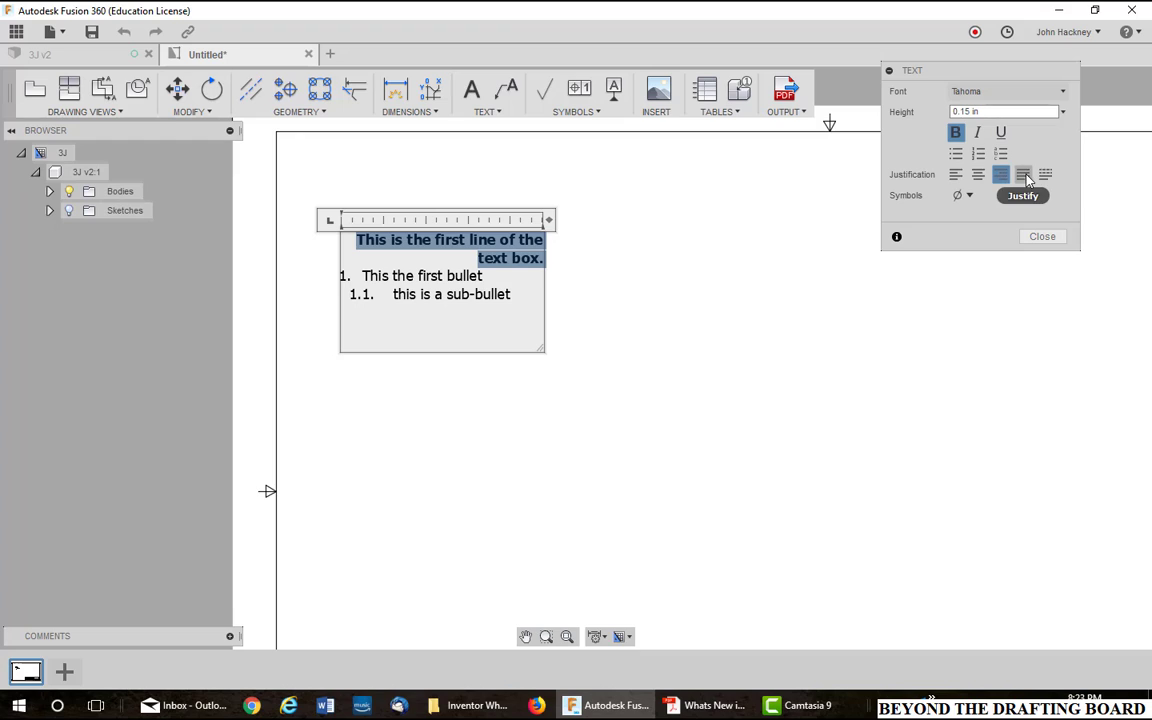
click(1024, 176)
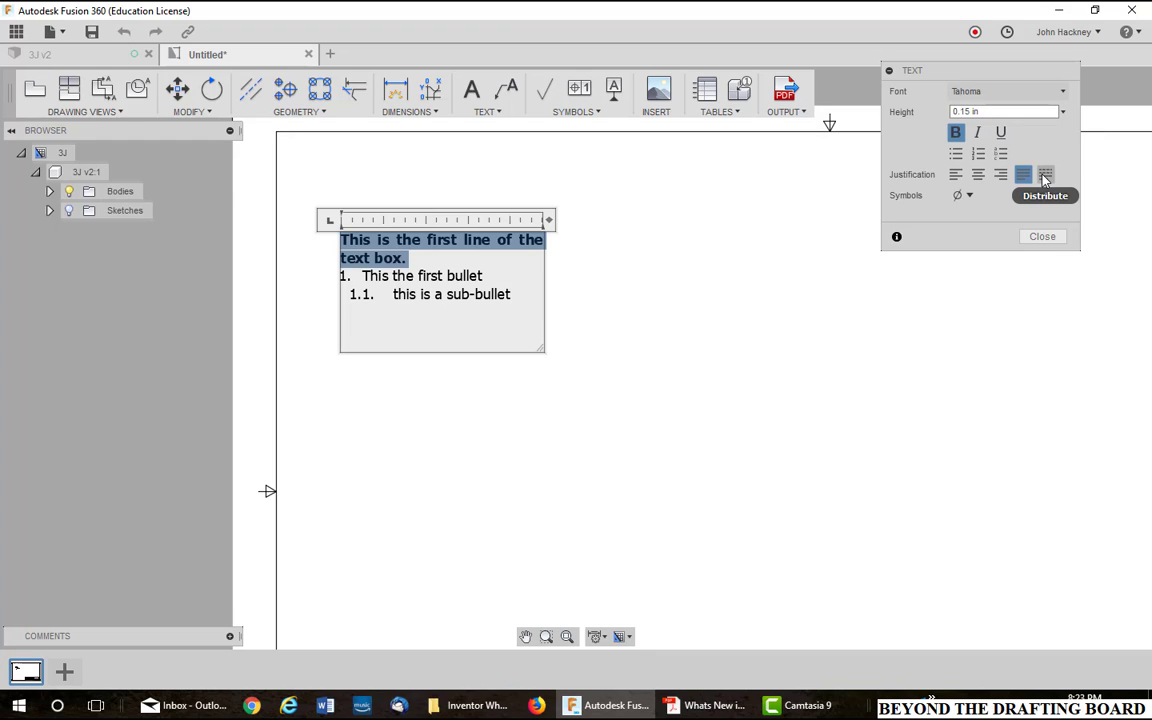
click(1046, 176)
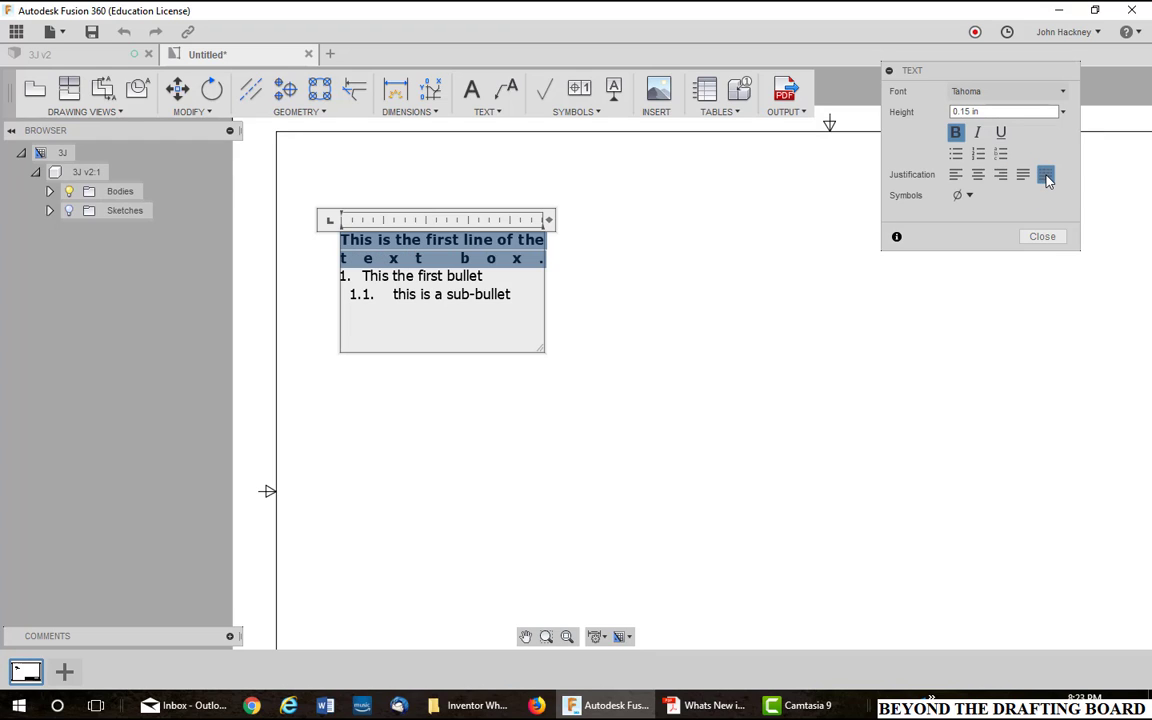
click(956, 177)
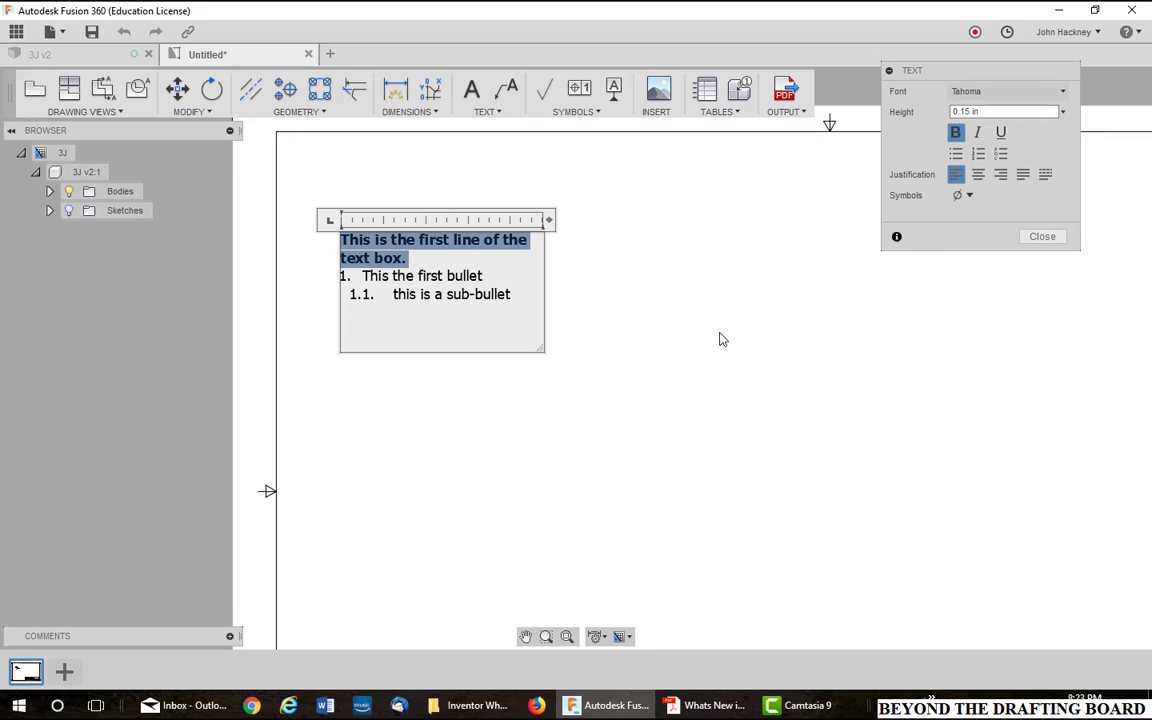
Type the tab-indented lines 'This is a left tab stop' and 'This is a second stop'.
click(362, 322)
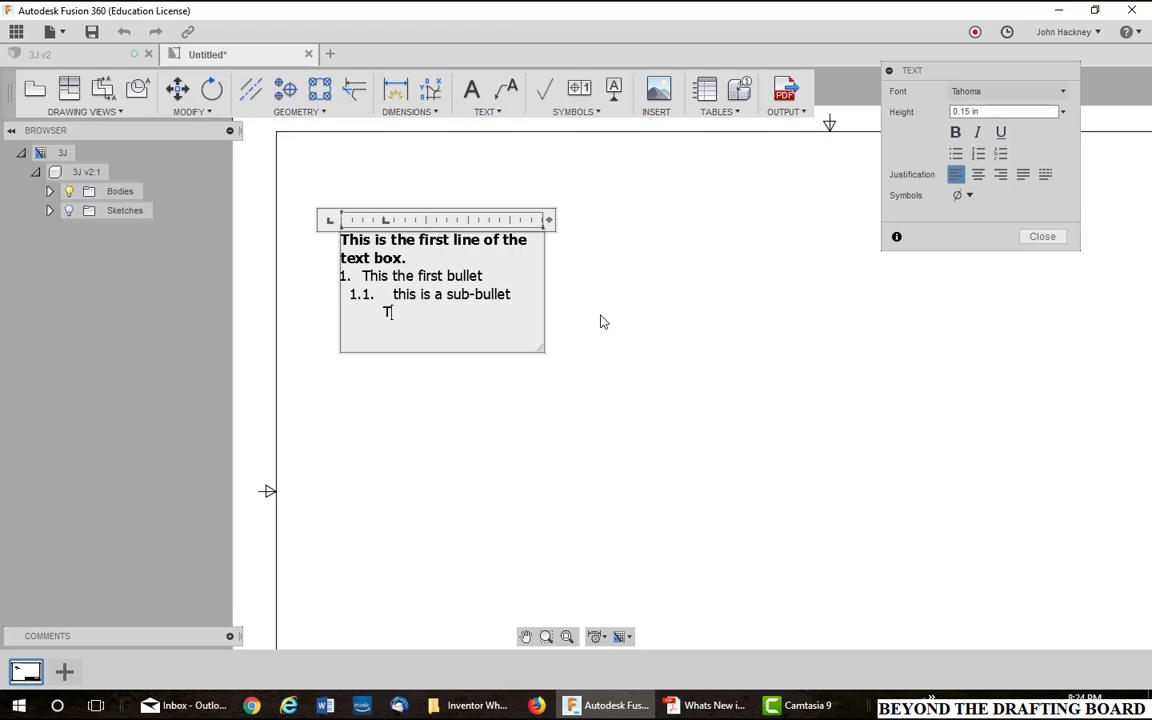
text(his is a left tab s)
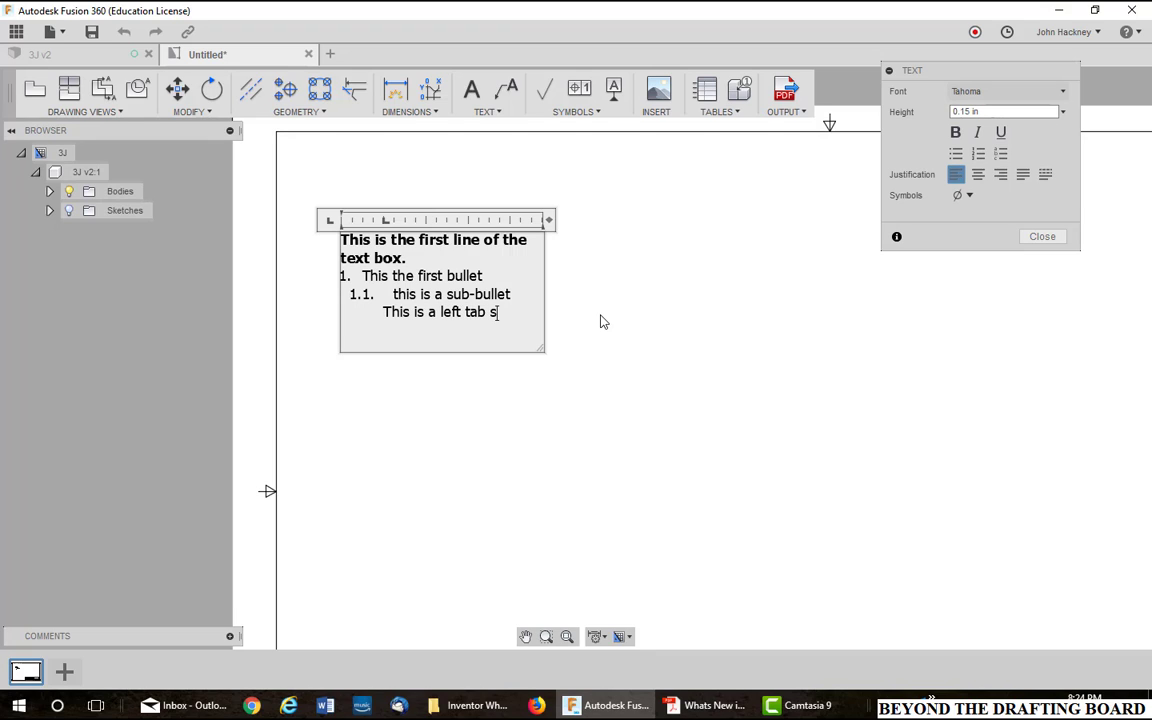
text(top)
text(Thsi i)
key(BackSpace)
text(is sis a se)
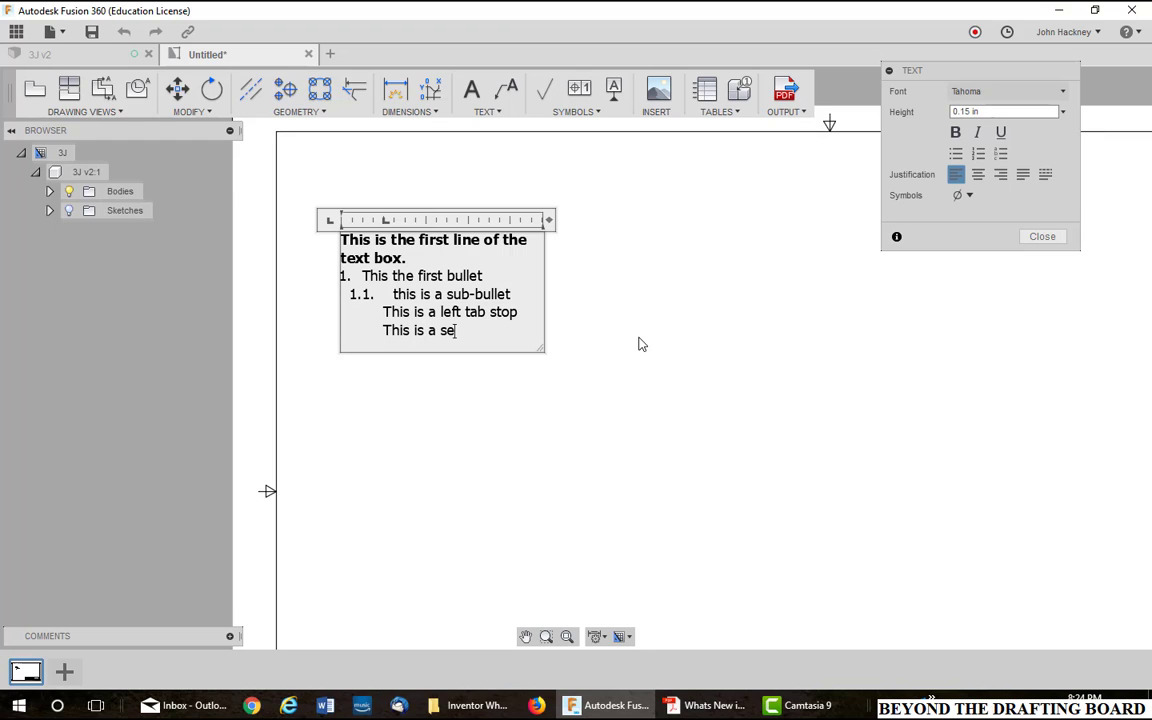
text(cond stop)
key(Return)
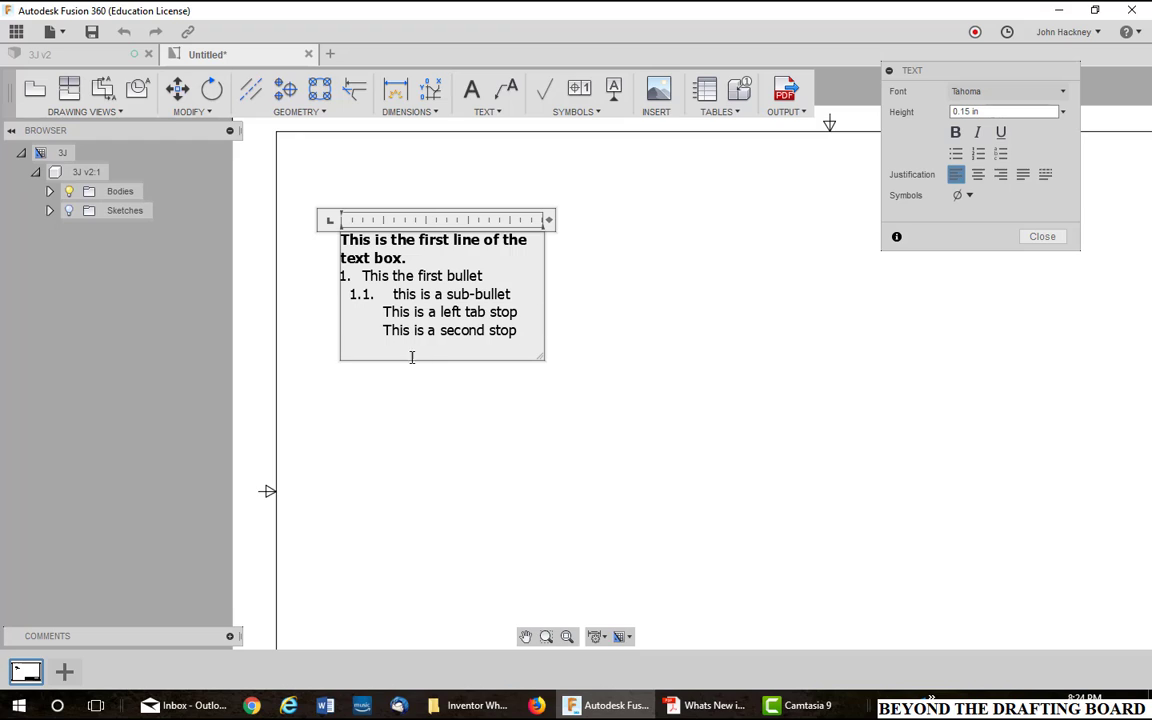
Change the tab stop type and add a new tab stop on the ruler for the empty line.
click(383, 330)
click(361, 351)
click(330, 221)
click(425, 220)
key(Tab)
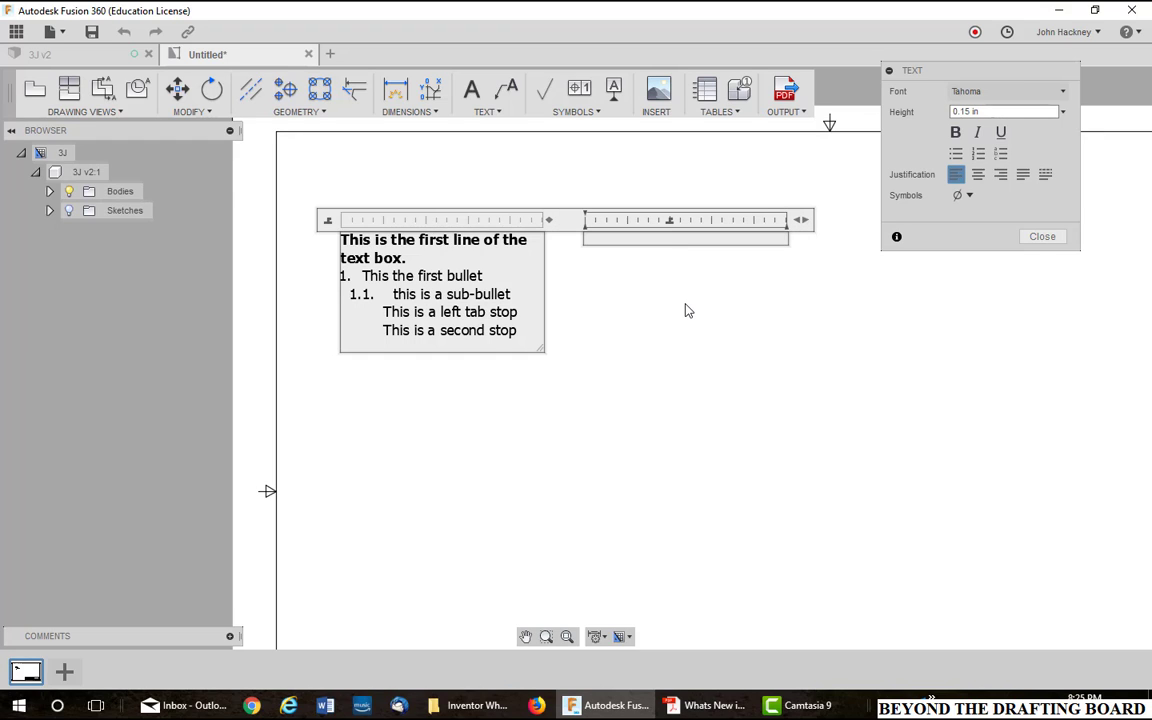
key(BackSpace)
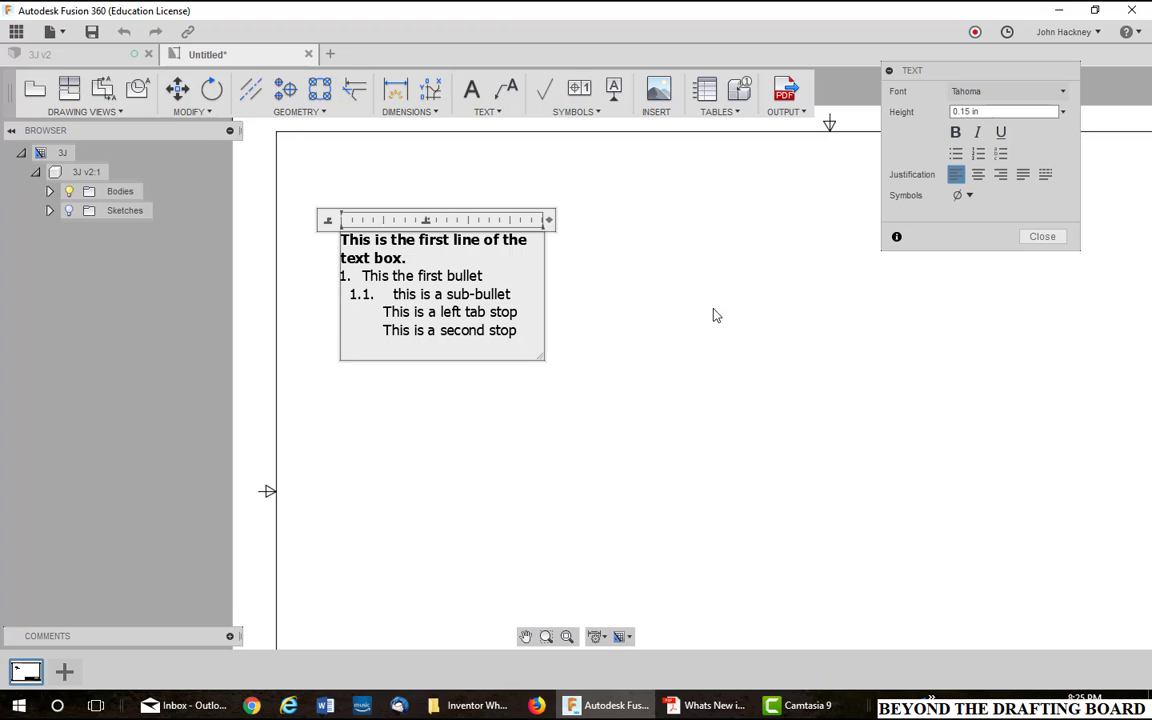
Enlarge the text box, type 234.50 and 34.56 at the tab stop, and widen the box.
drag(540, 366, 548, 421)
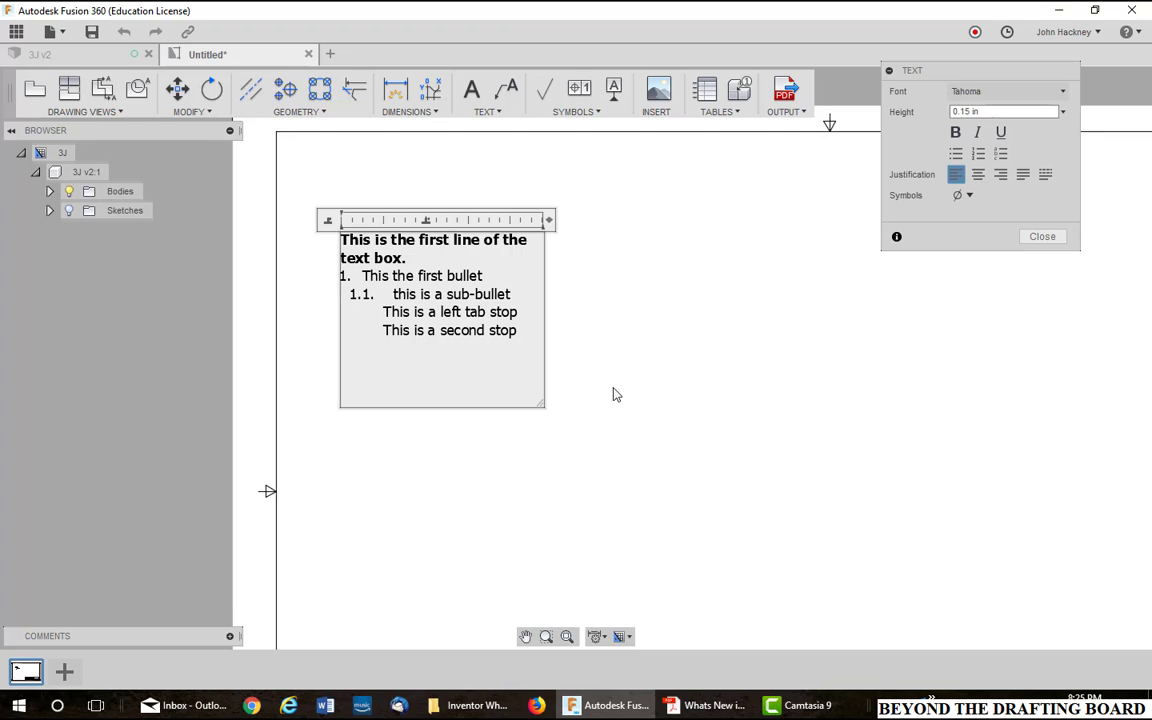
text(234.50 )
text(34.56)
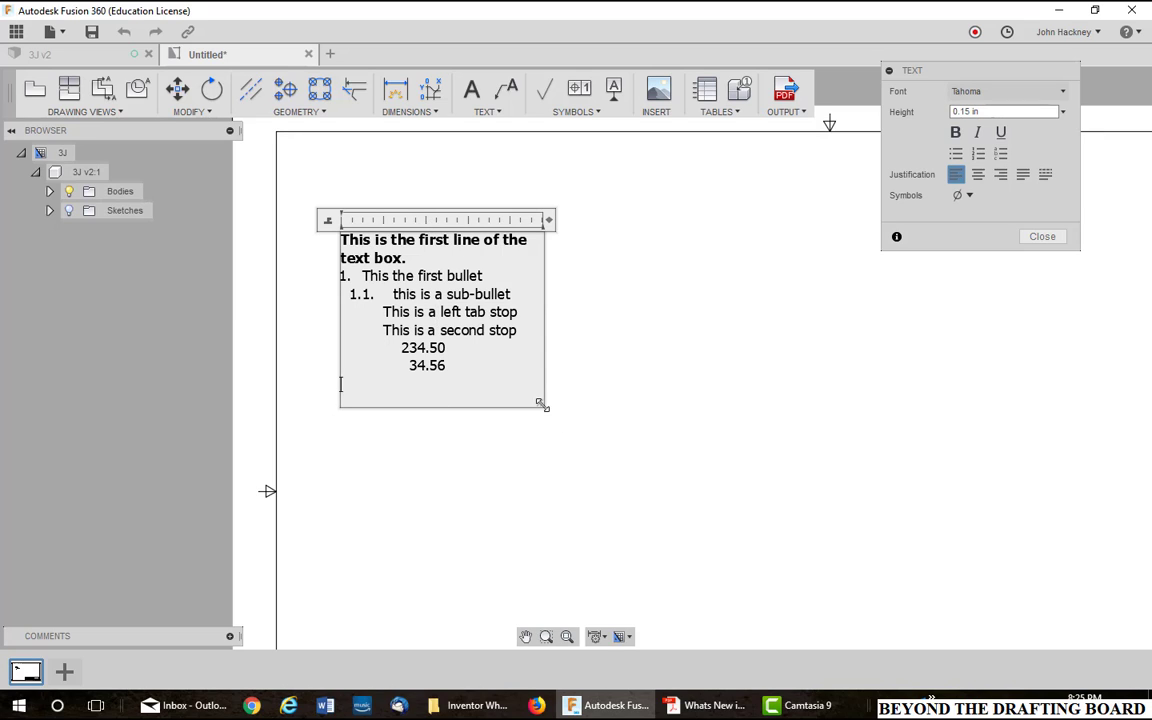
mouse_move(544, 408)
mouse_down()
mouse_move(537, 342)
mouse_move(590, 397)
mouse_move(549, 402)
mouse_move(565, 418)
mouse_up()
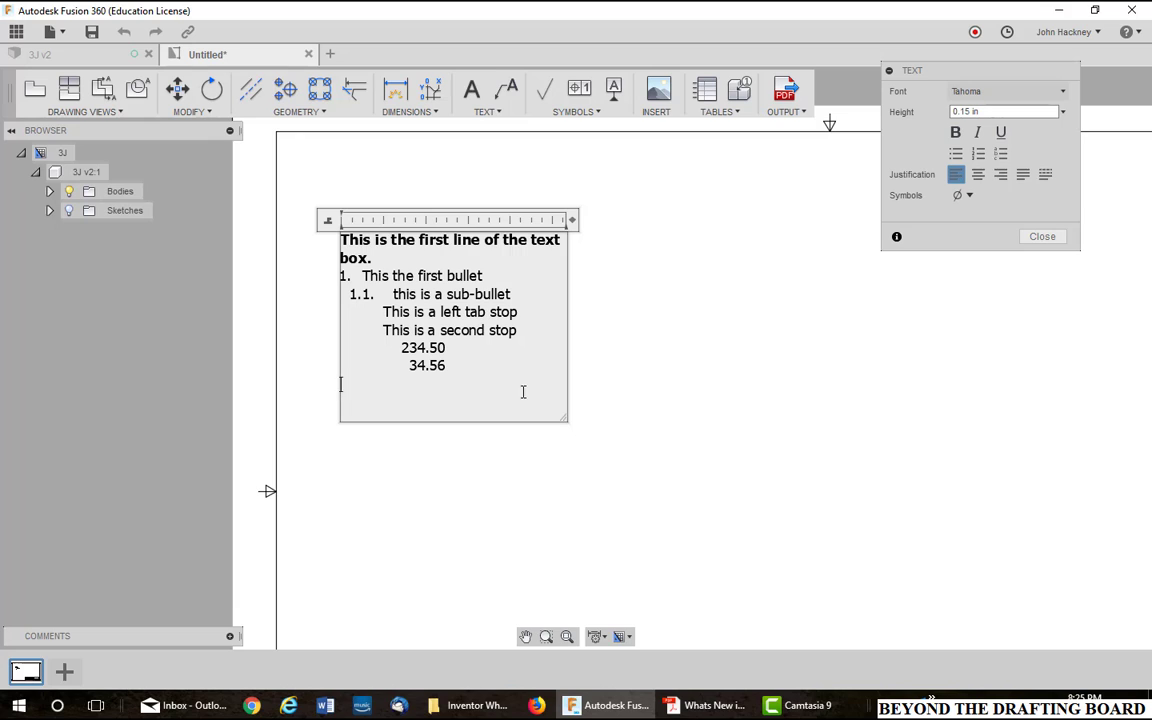
Finish the current text and delete the earlier text block from the sheet.
click(637, 386)
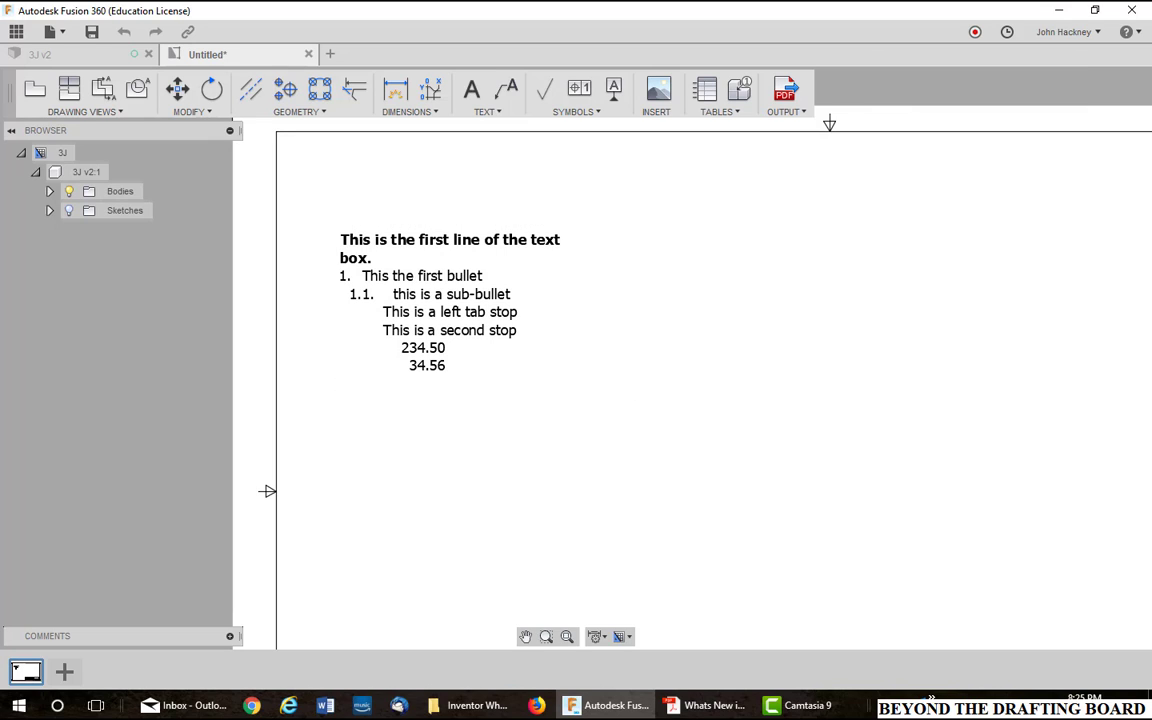
click(468, 317)
key(Delete)
Draw a new wide empty text box from near the sheet's top-left corner.
click(471, 90)
click(333, 183)
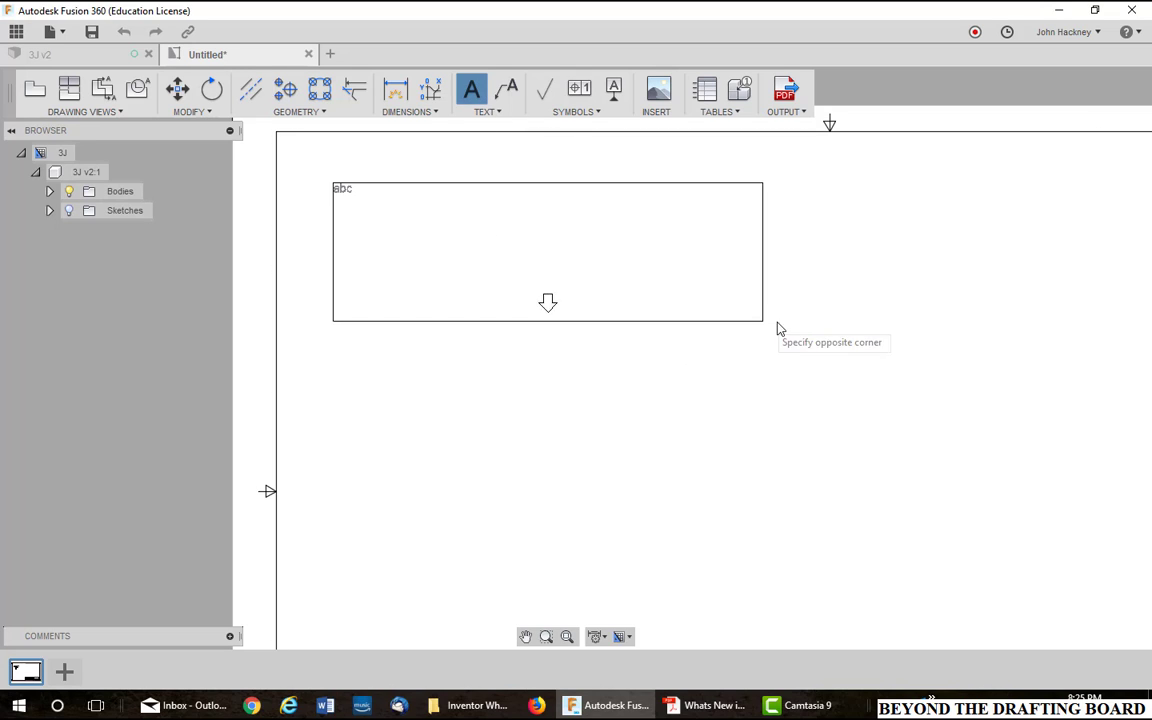
click(809, 332)
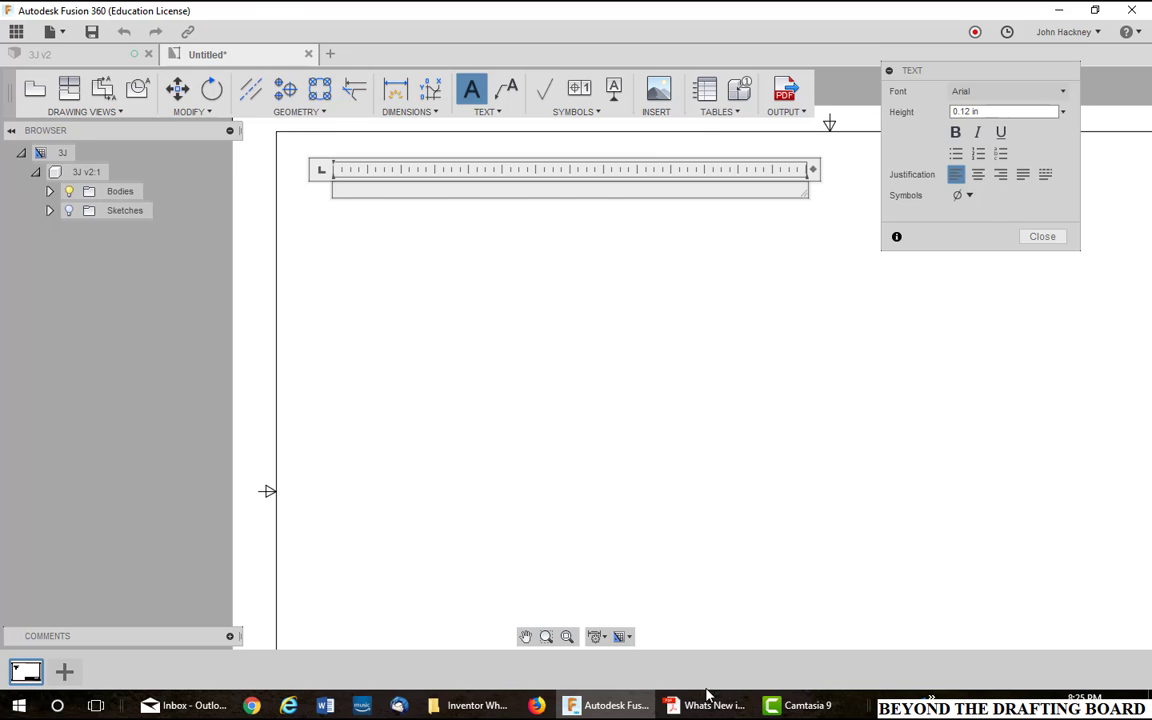
In 'Whats New in Inventor 2019.pdf', select both Shared Views paragraphs, starting at 'Shared Views provide'.
key(alt+Tab)
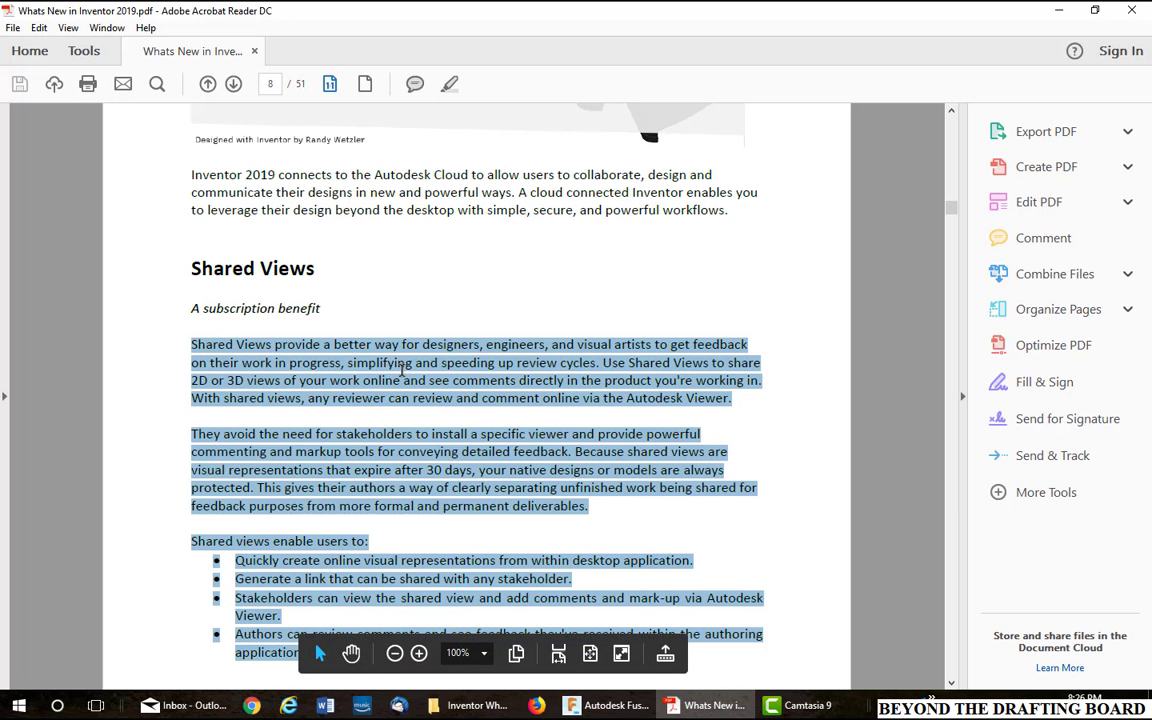
right_click(403, 366)
click(237, 367)
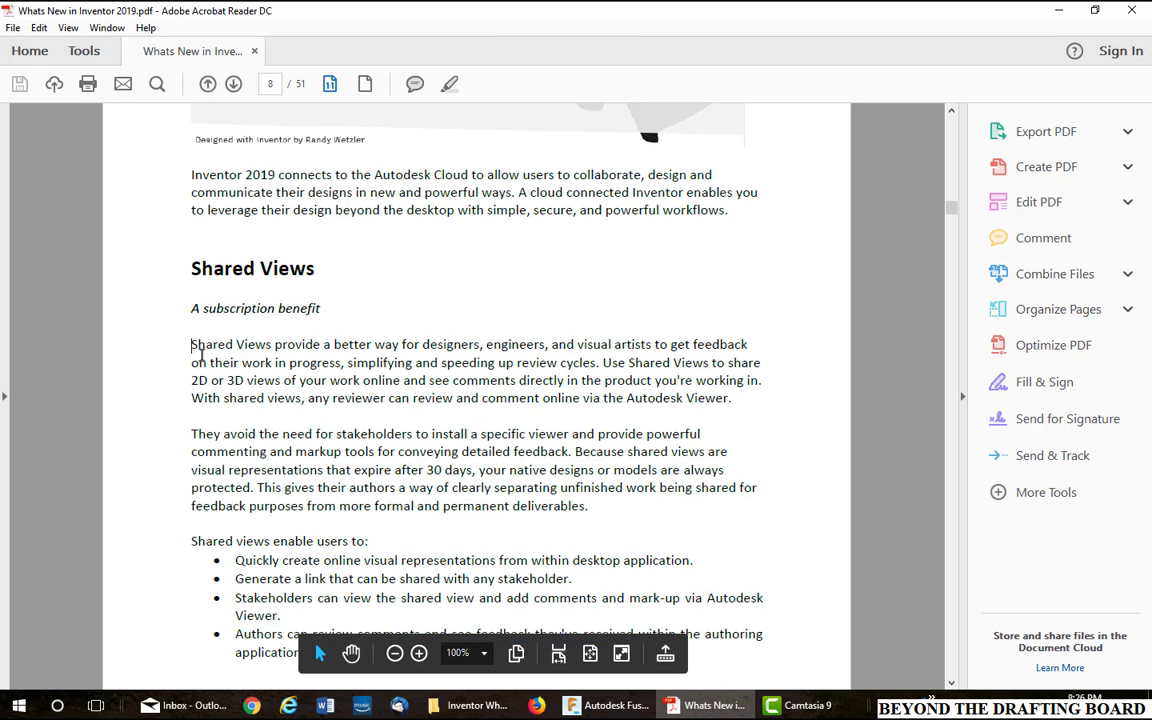
drag(190, 344, 590, 513)
key(ctrl+c)
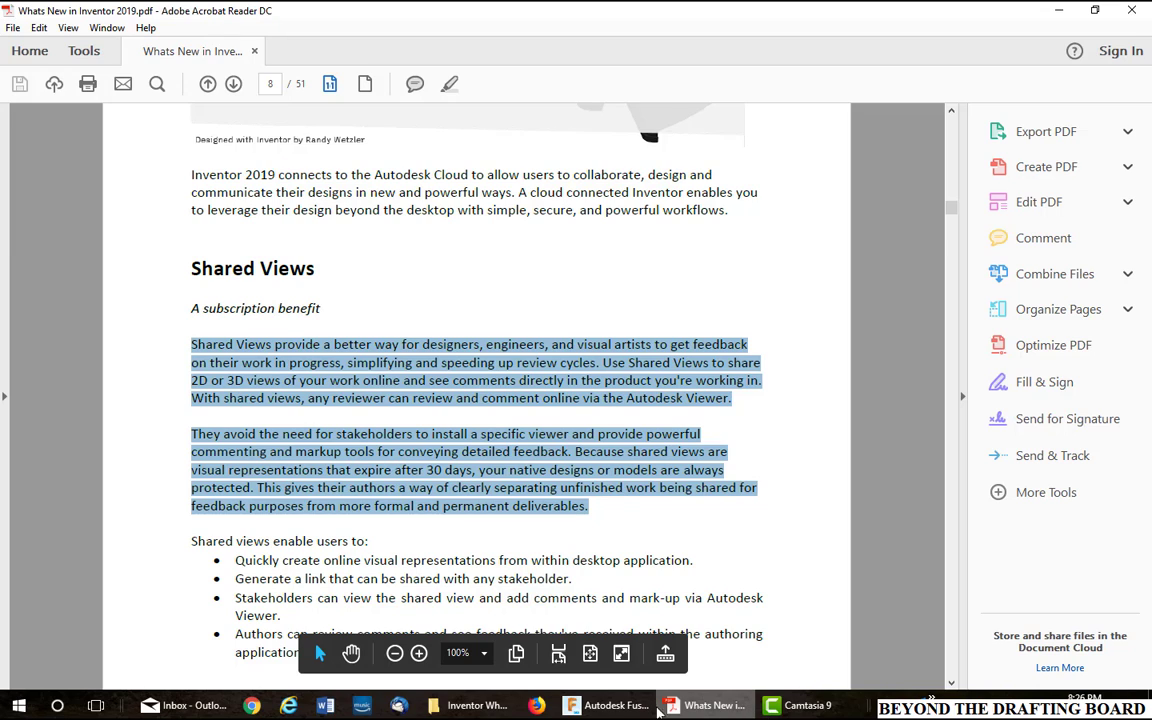
Paste the copied Shared Views paragraphs into the new text box and select all of it.
click(600, 705)
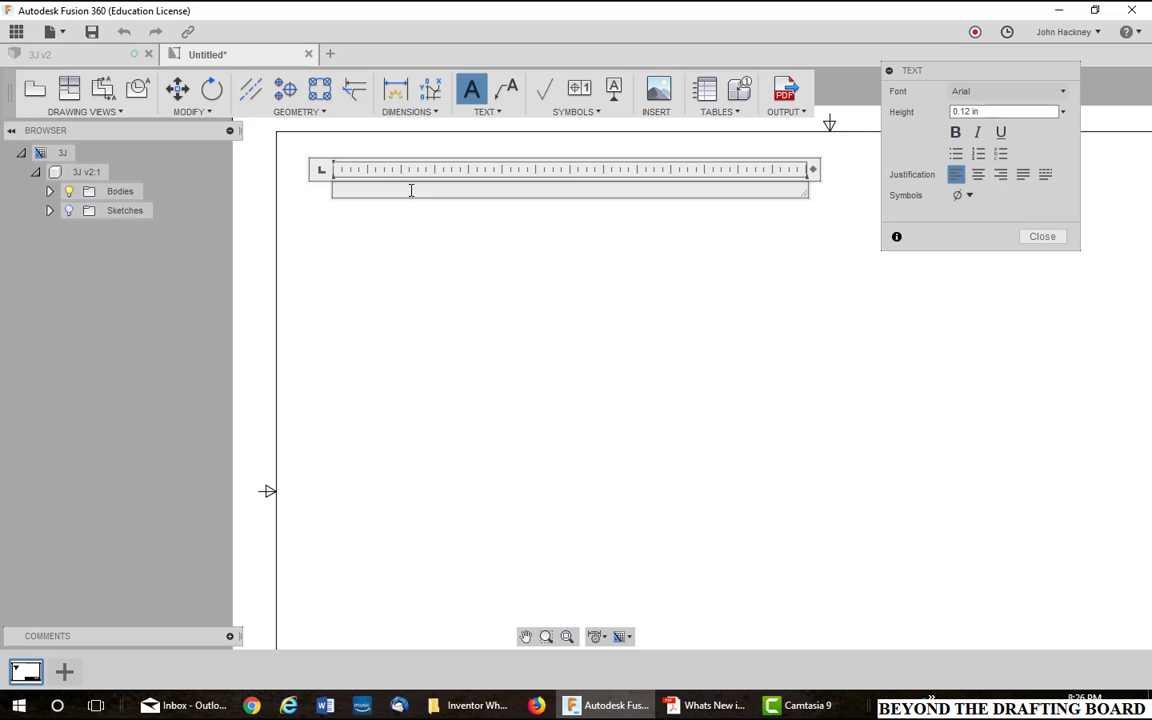
key(ctrl+v)
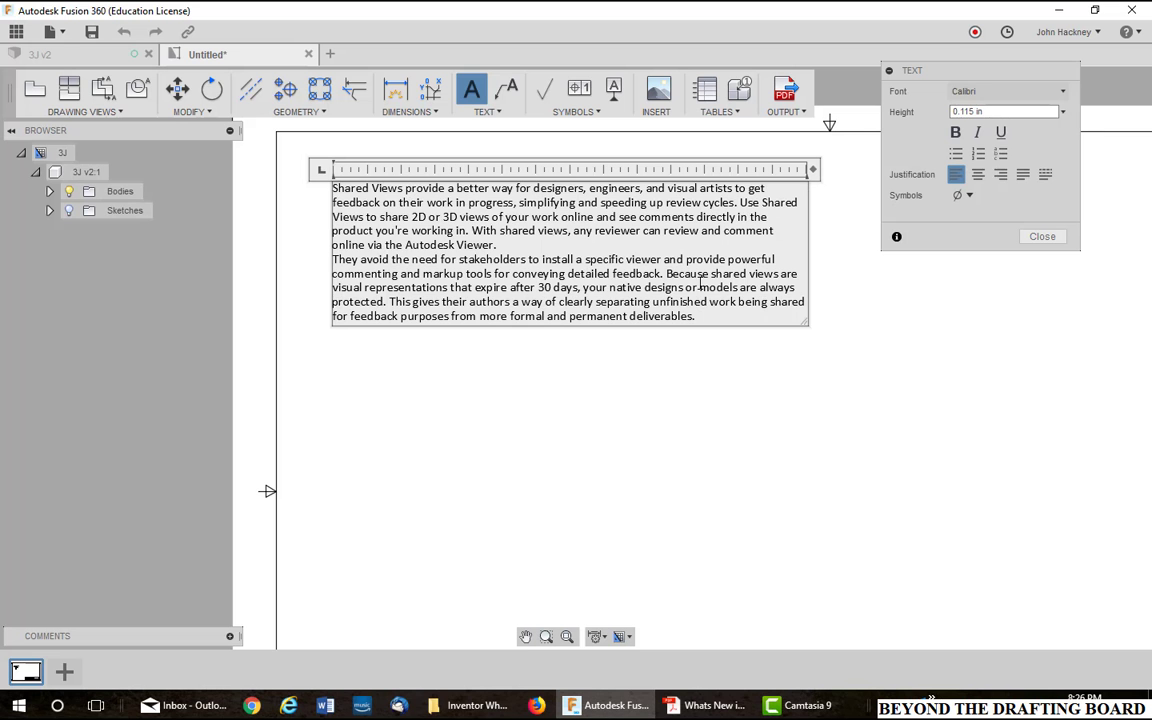
drag(714, 317, 469, 231)
click(736, 317)
key(ctrl+a)
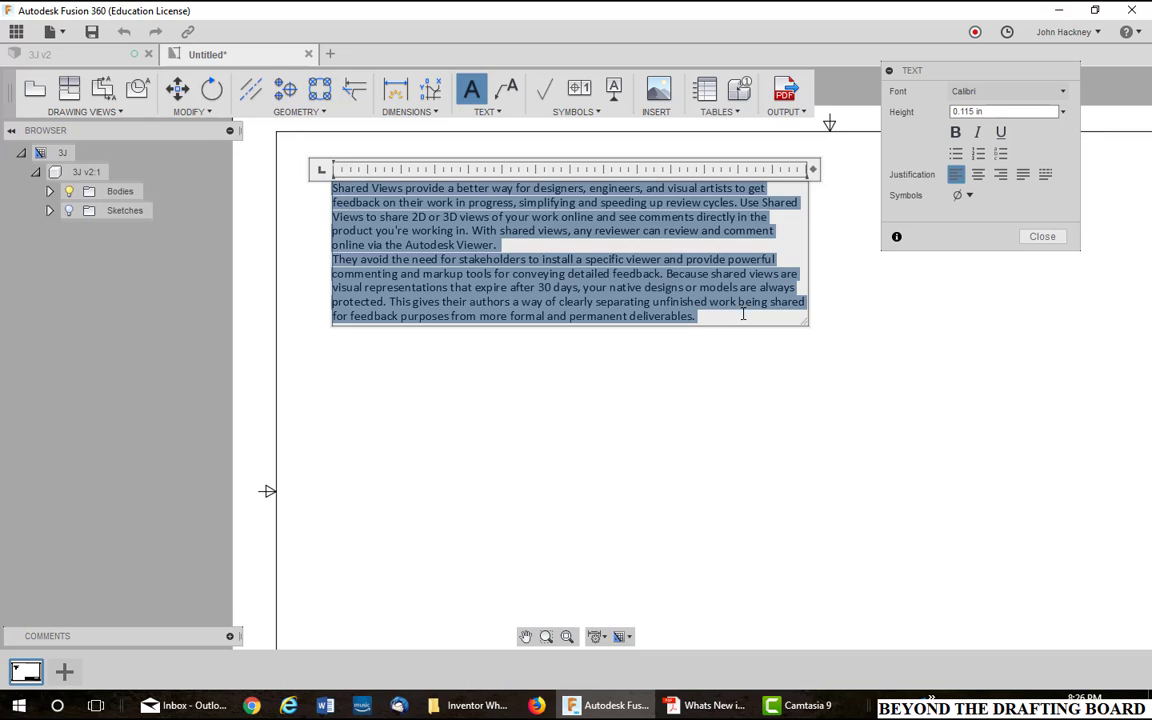
Set the pasted text's height to 0.18 in, after trying 0.2921 and 0.25, and finish editing.
click(1063, 112)
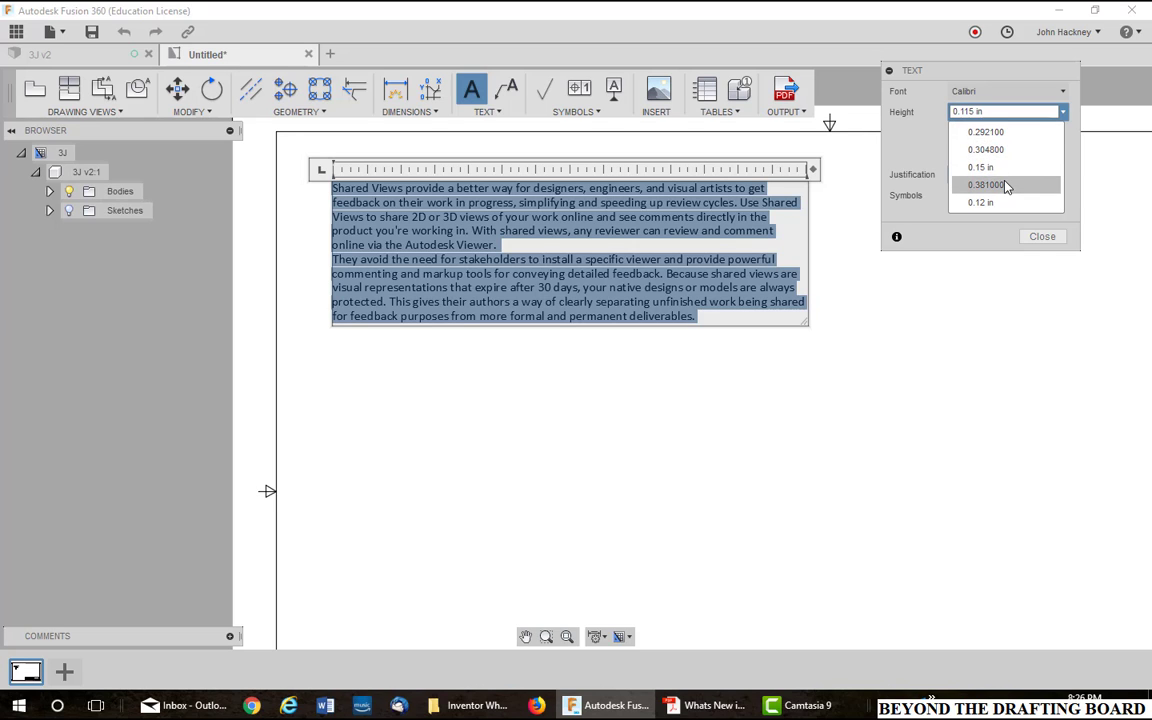
click(998, 132)
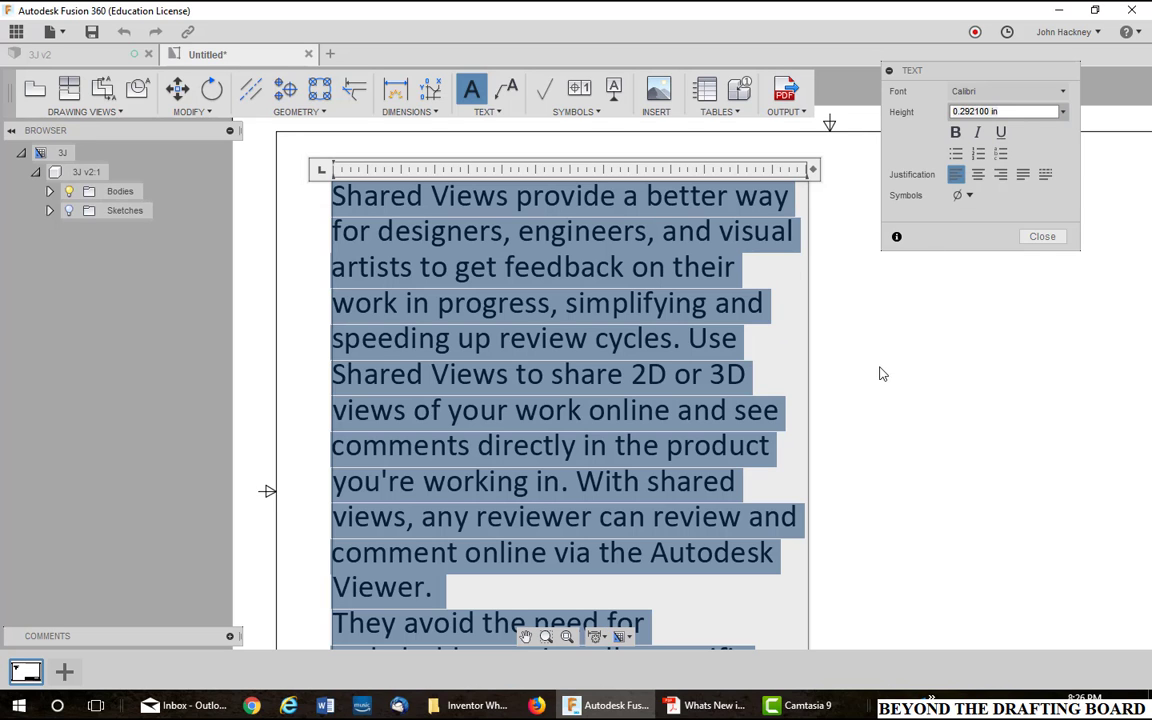
drag(992, 111, 885, 108)
text(.25)
key(Return)
drag(1000, 111, 913, 112)
text(.18)
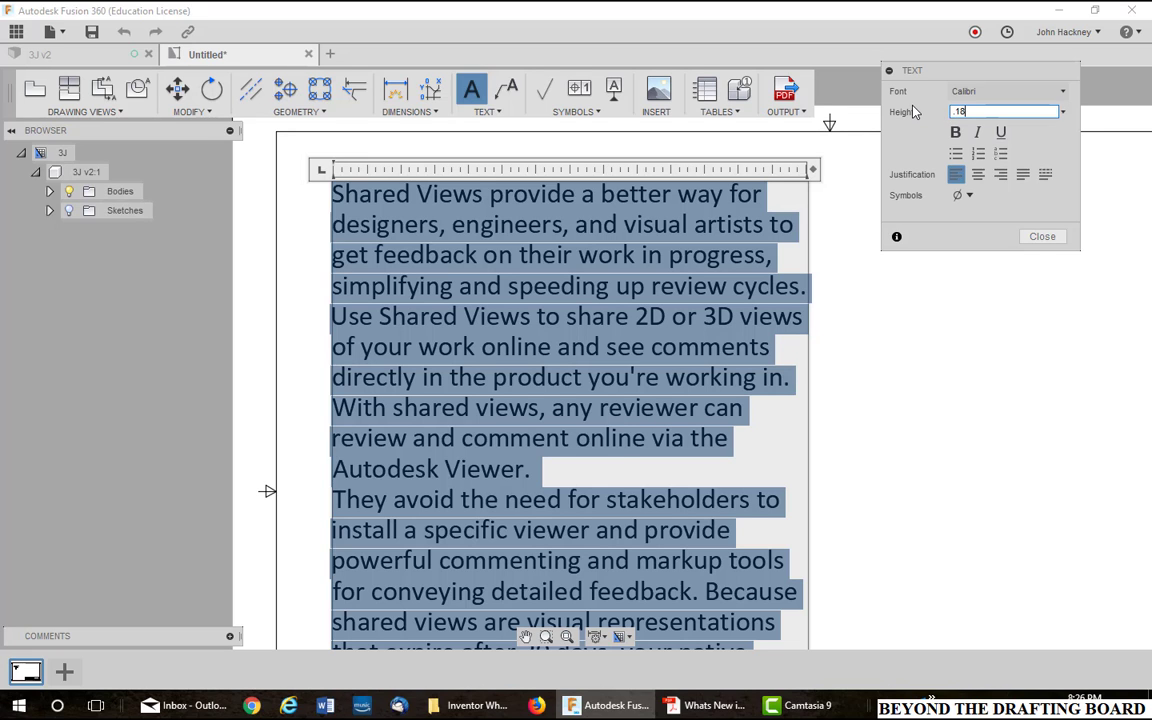
key(Return)
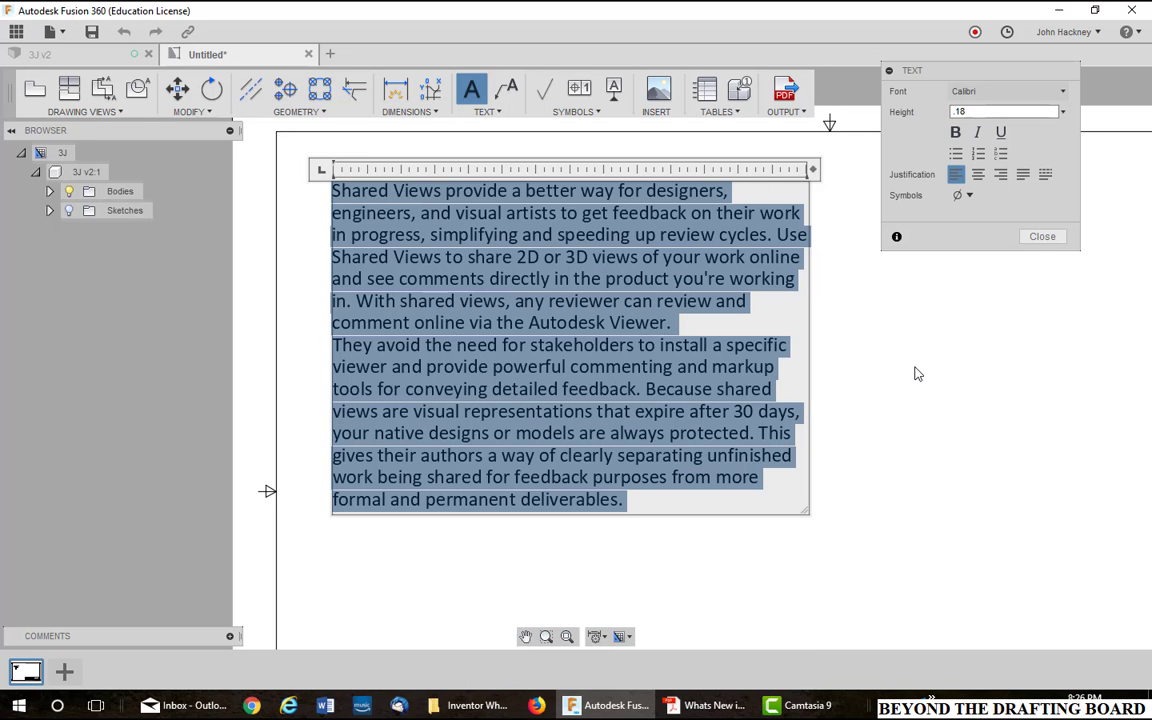
click(918, 370)
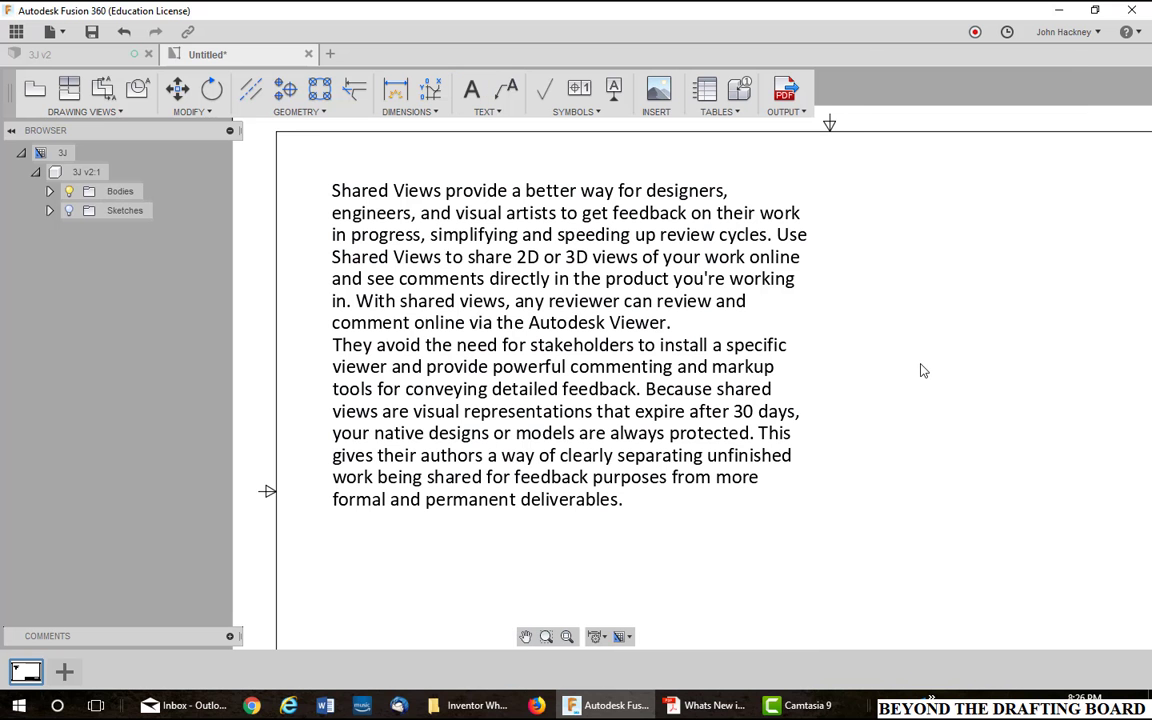
Edit the note and shorten its box so the overflow forms a second column.
double_click(486, 331)
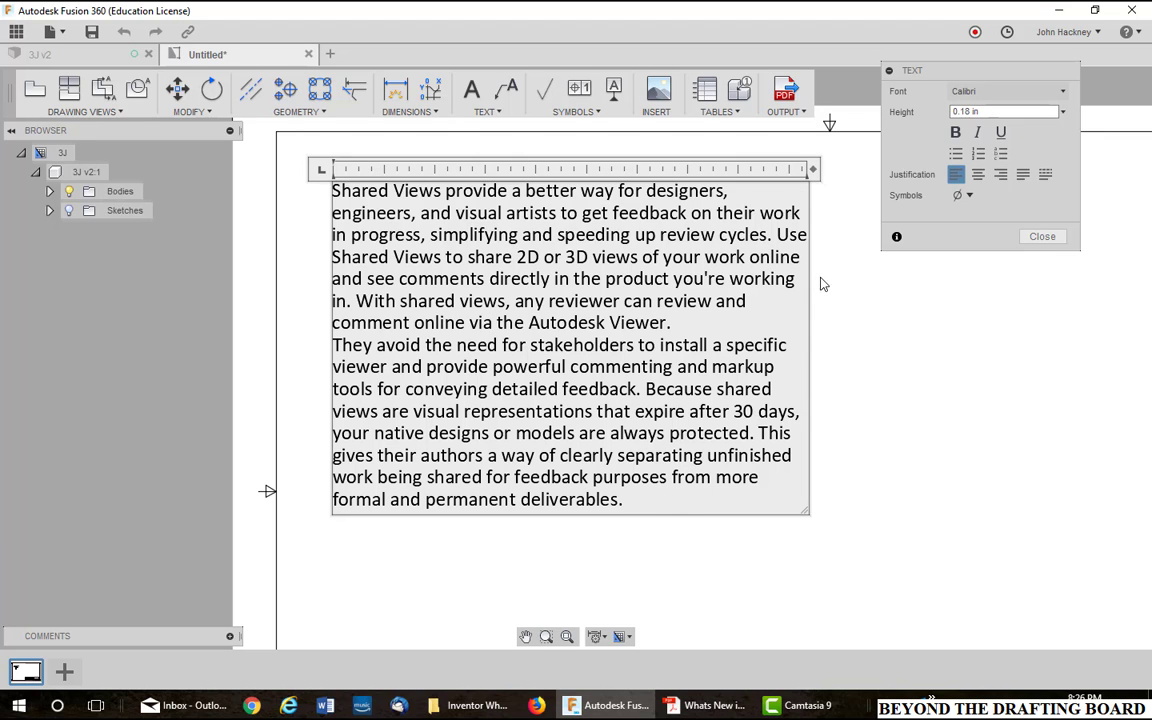
mouse_move(838, 333)
middle_down()
mouse_move(779, 309)
mouse_move(781, 320)
middle_up()
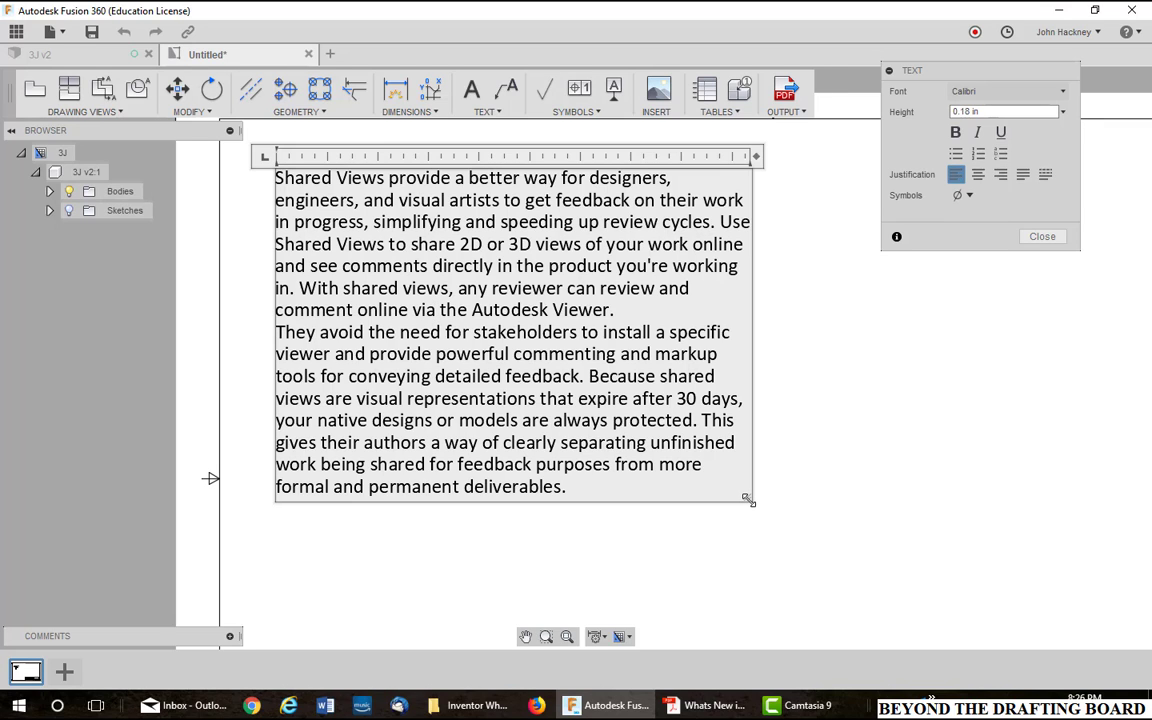
drag(748, 500, 740, 333)
Move the TEXT panel aside, widen the left column on the ruler, and finish editing.
middle_drag(743, 430, 560, 437)
drag(898, 68, 906, 326)
drag(1003, 370, 1059, 443)
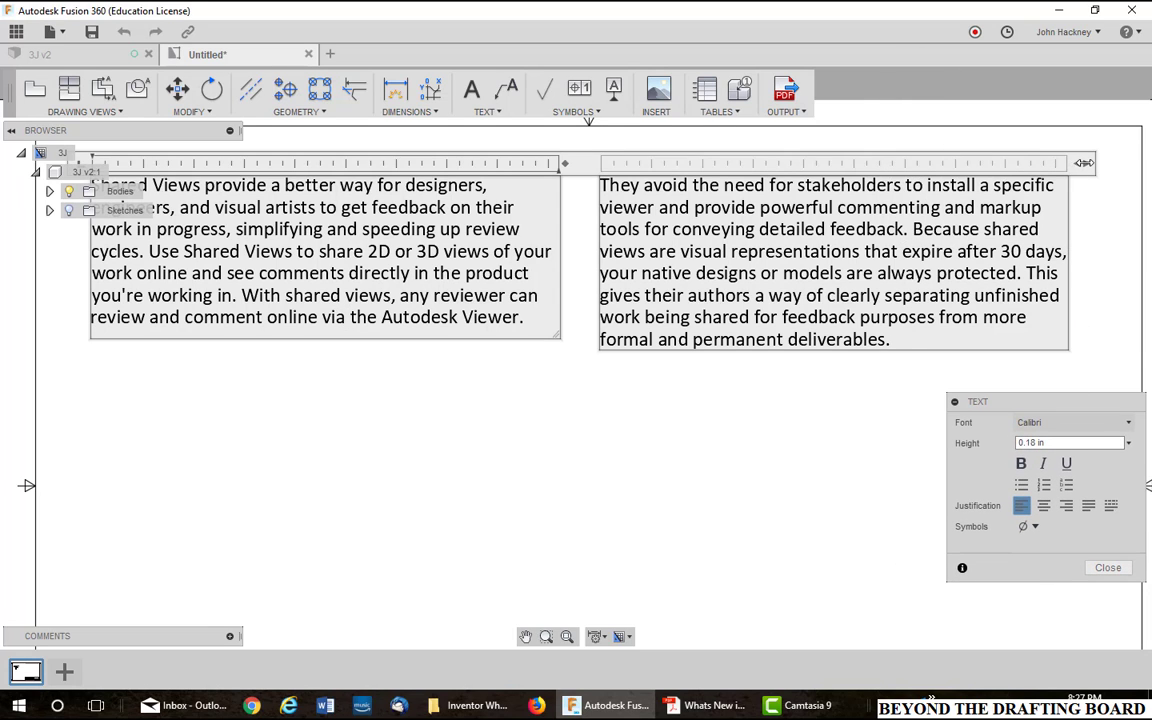
mouse_move(1081, 163)
mouse_down()
mouse_move(1049, 164)
mouse_move(1072, 165)
mouse_up()
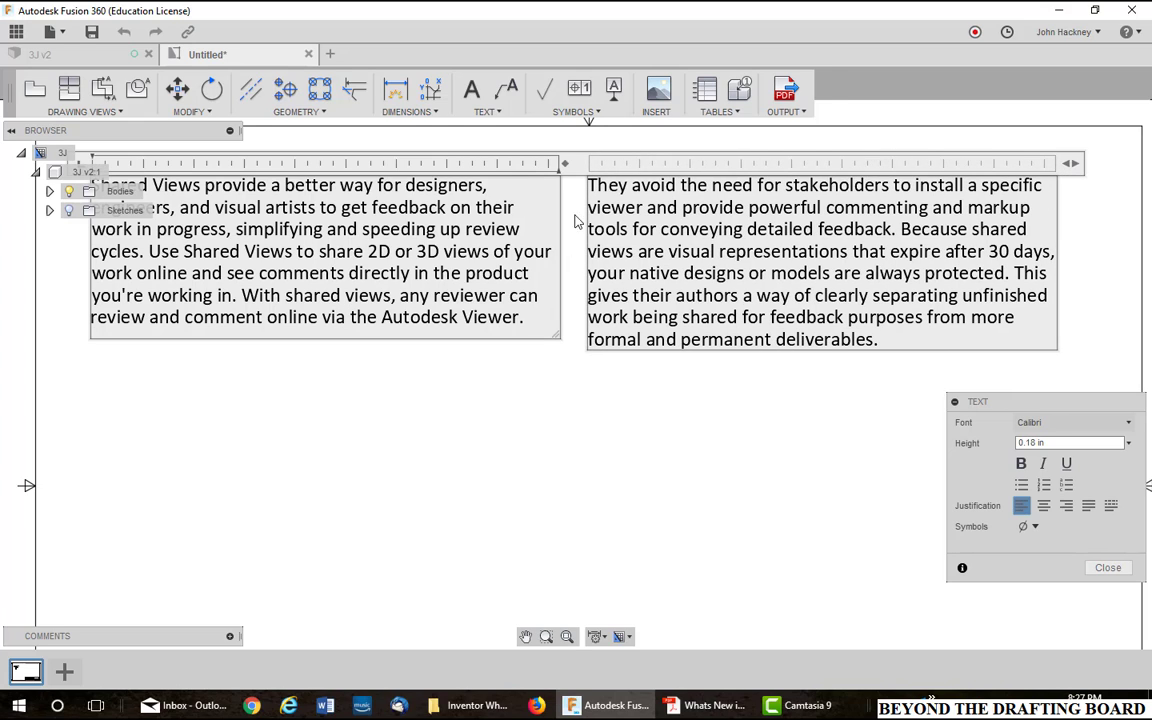
drag(567, 163, 477, 165)
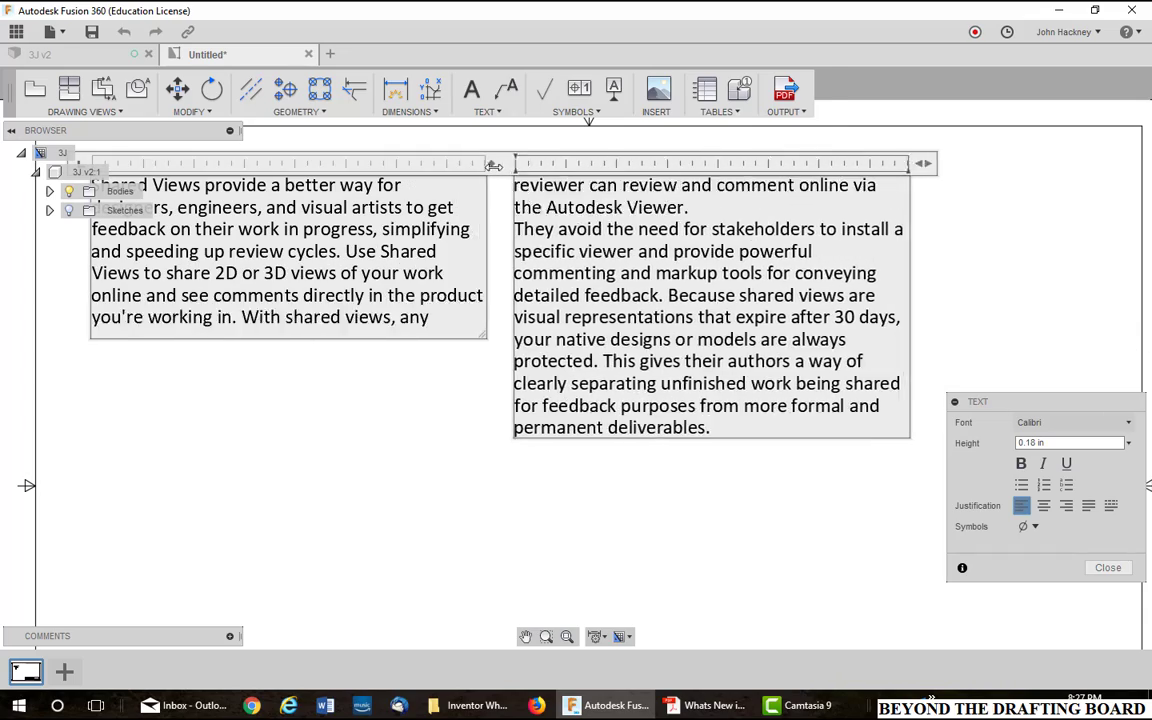
drag(496, 165, 565, 165)
click(600, 476)
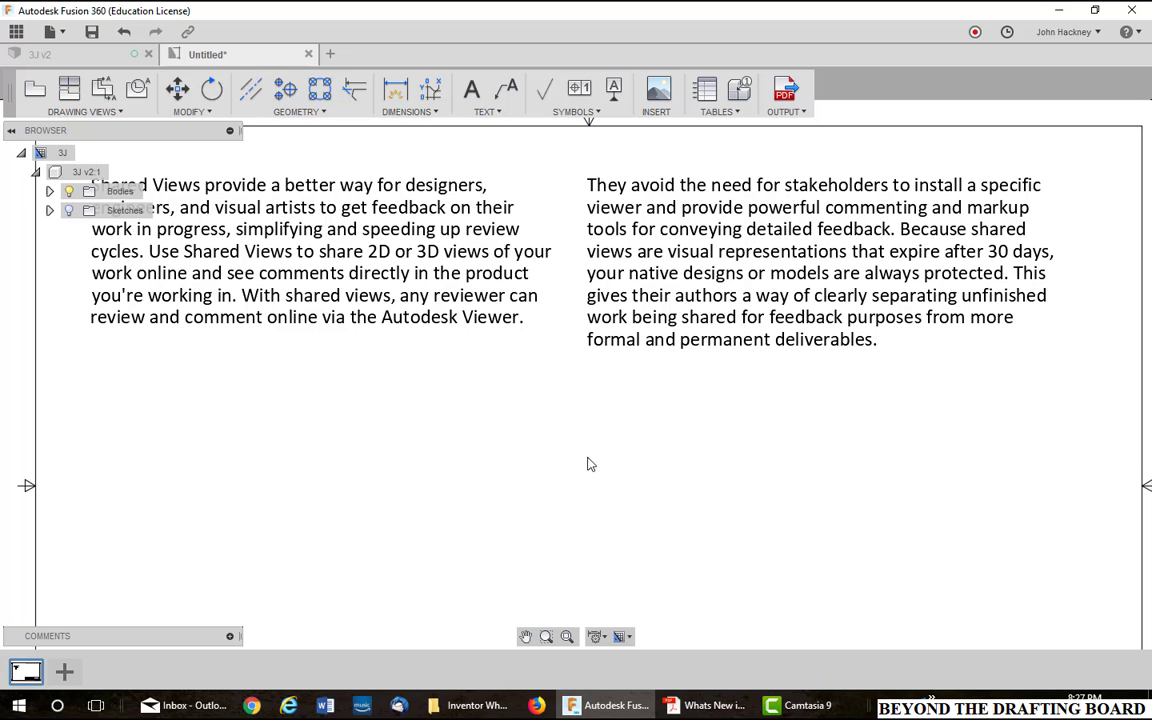
Narrow and lengthen the left column so the right column starts at 'powerful commenting'.
middle_drag(571, 406, 603, 487)
double_click(670, 340)
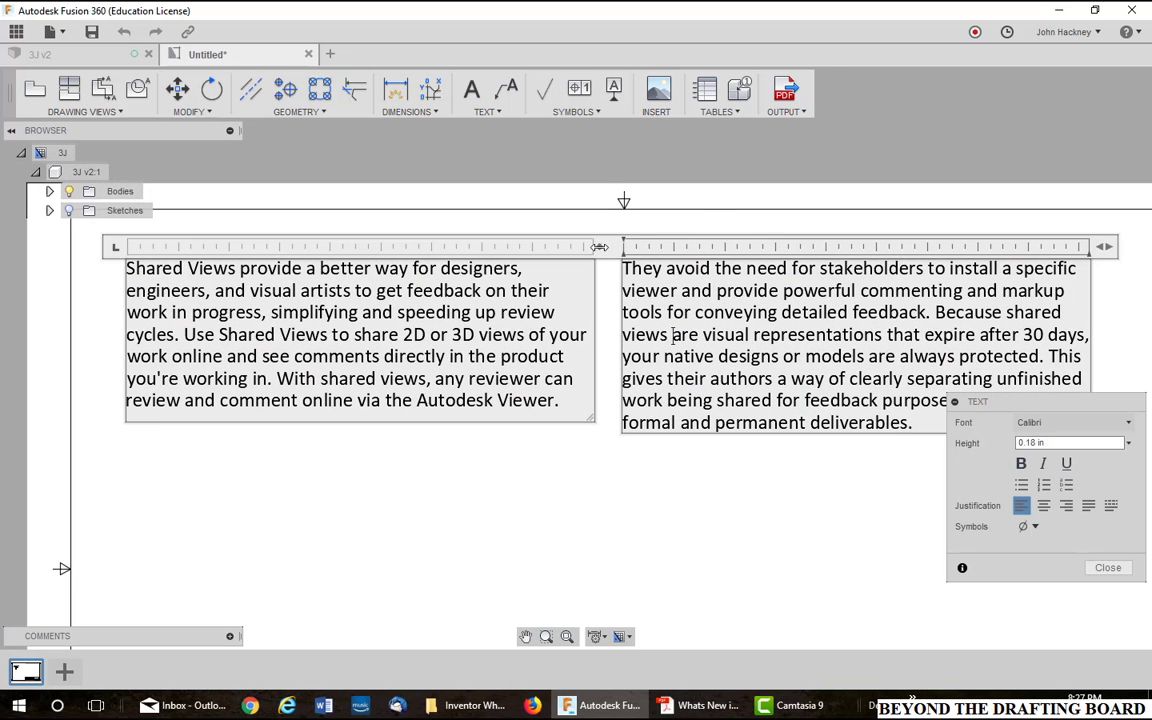
drag(598, 245, 493, 245)
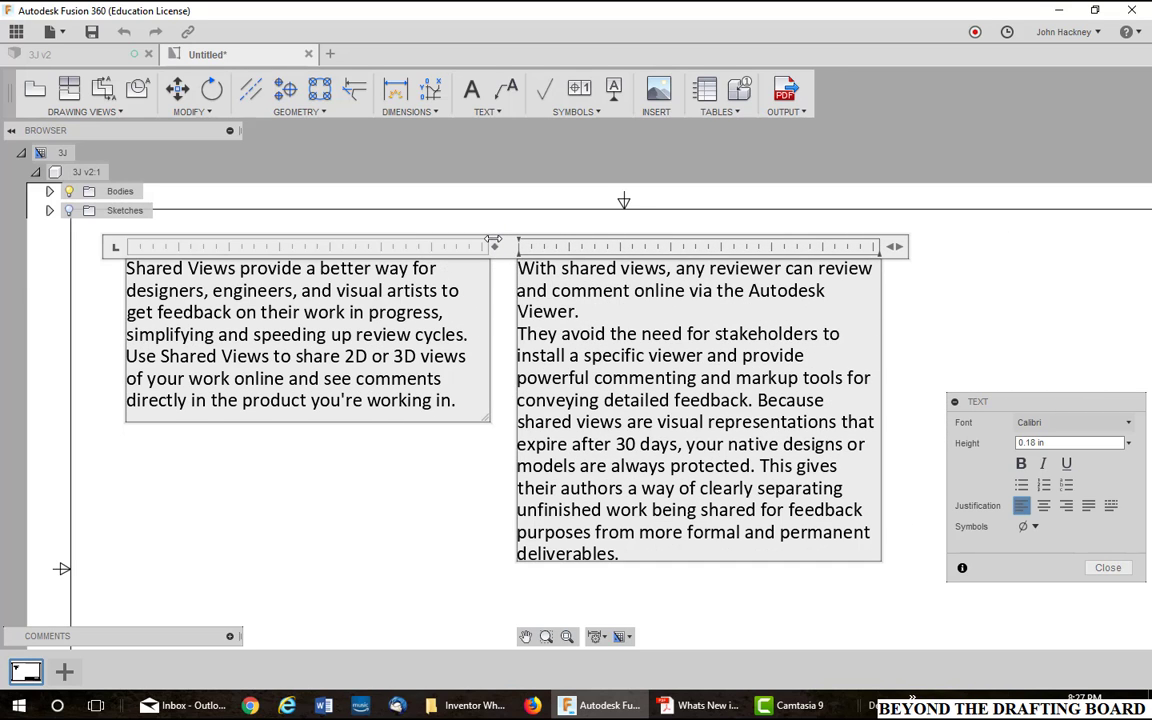
drag(823, 560, 842, 576)
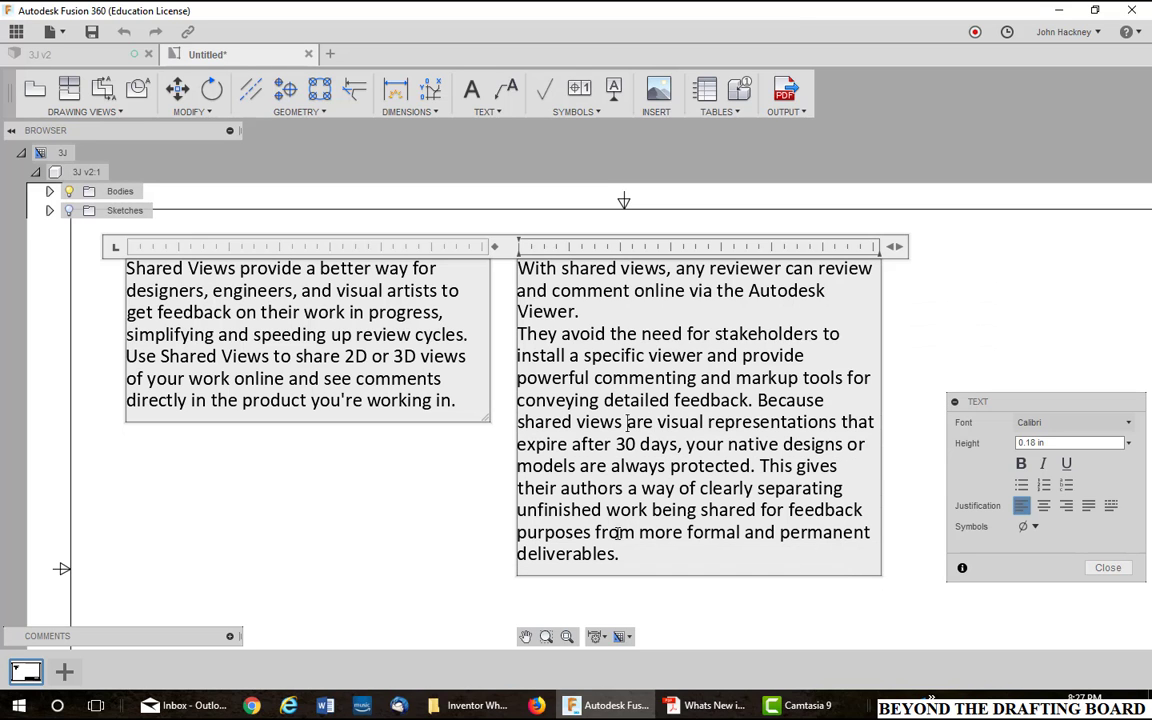
drag(388, 423, 403, 706)
click(612, 579)
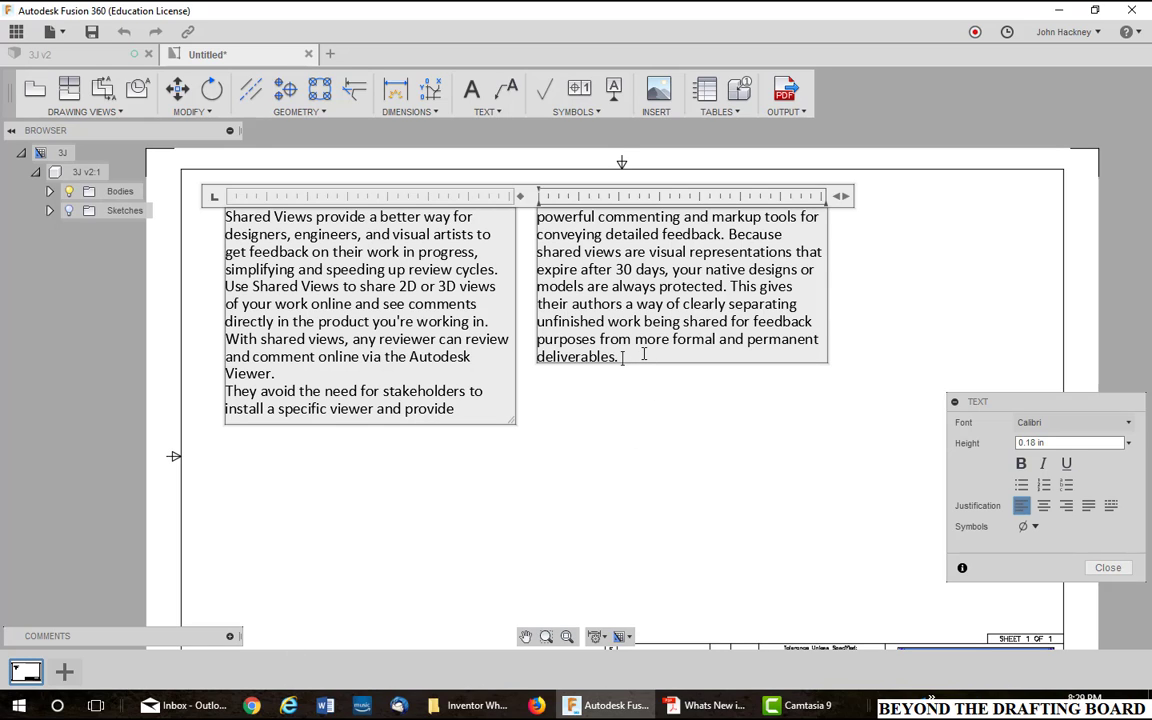
Start a new line after 'deliverables.' with text height 0.38 in.
key(Return)
key(Return)
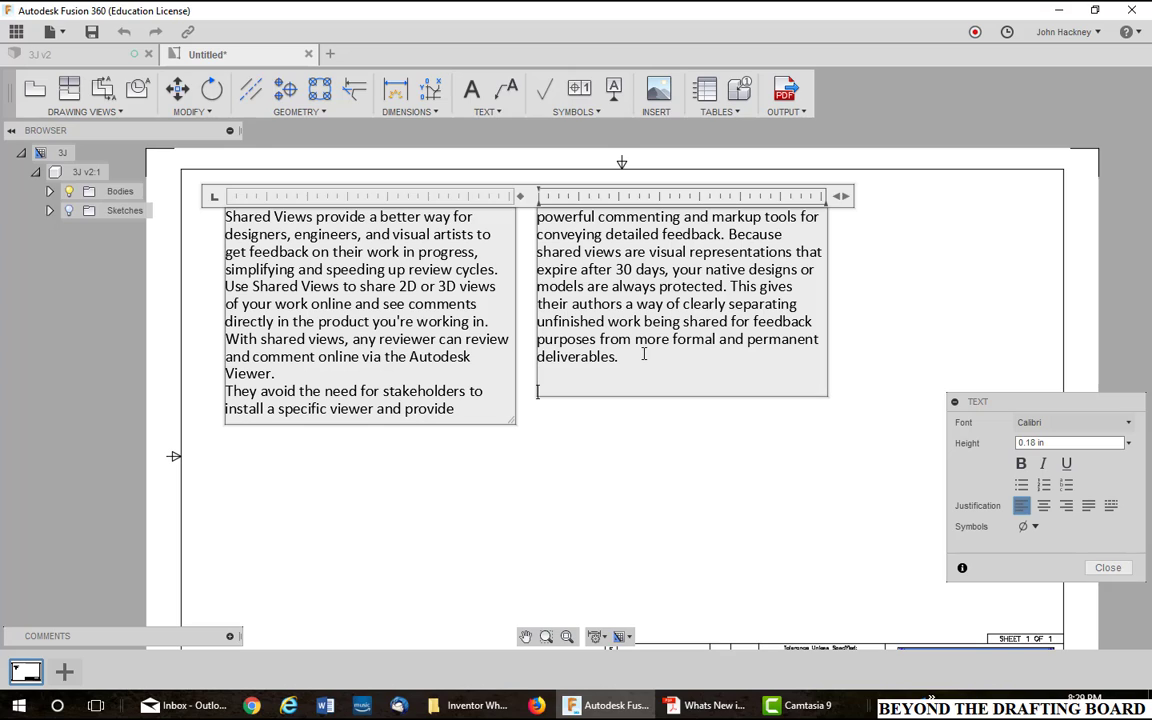
click(1072, 441)
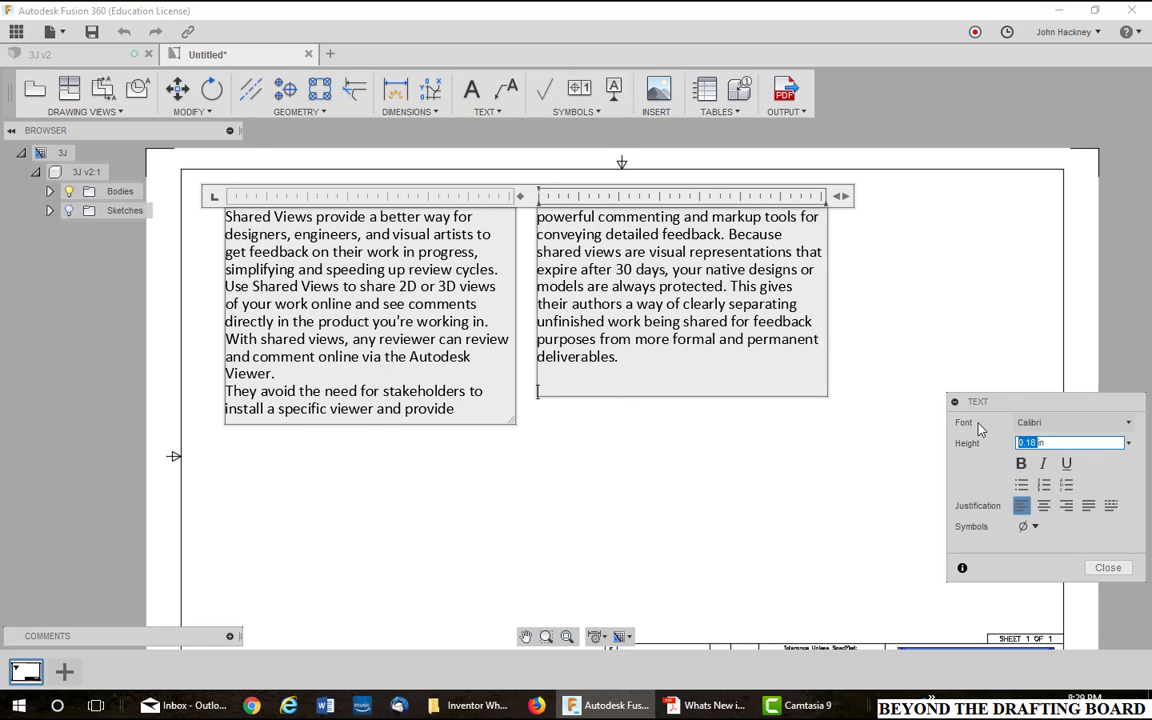
text(.38)
Insert the Ø, centerline ℄ and Ω symbols from the Symbols palette.
click(1036, 527)
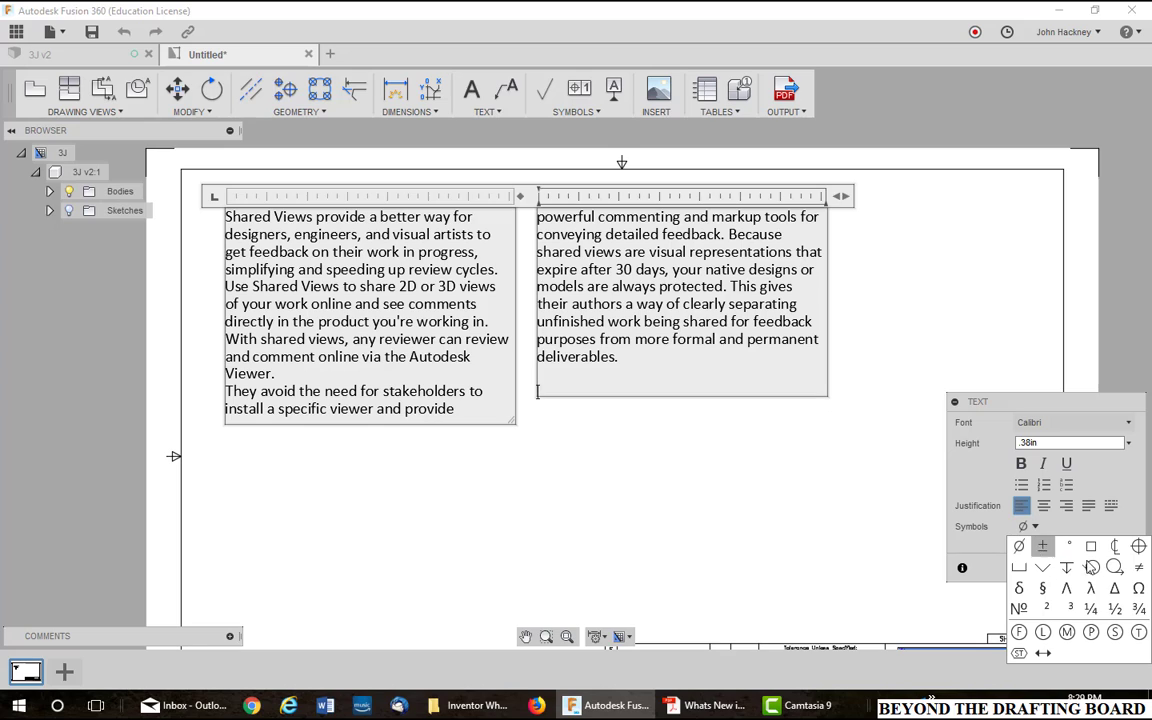
click(1020, 548)
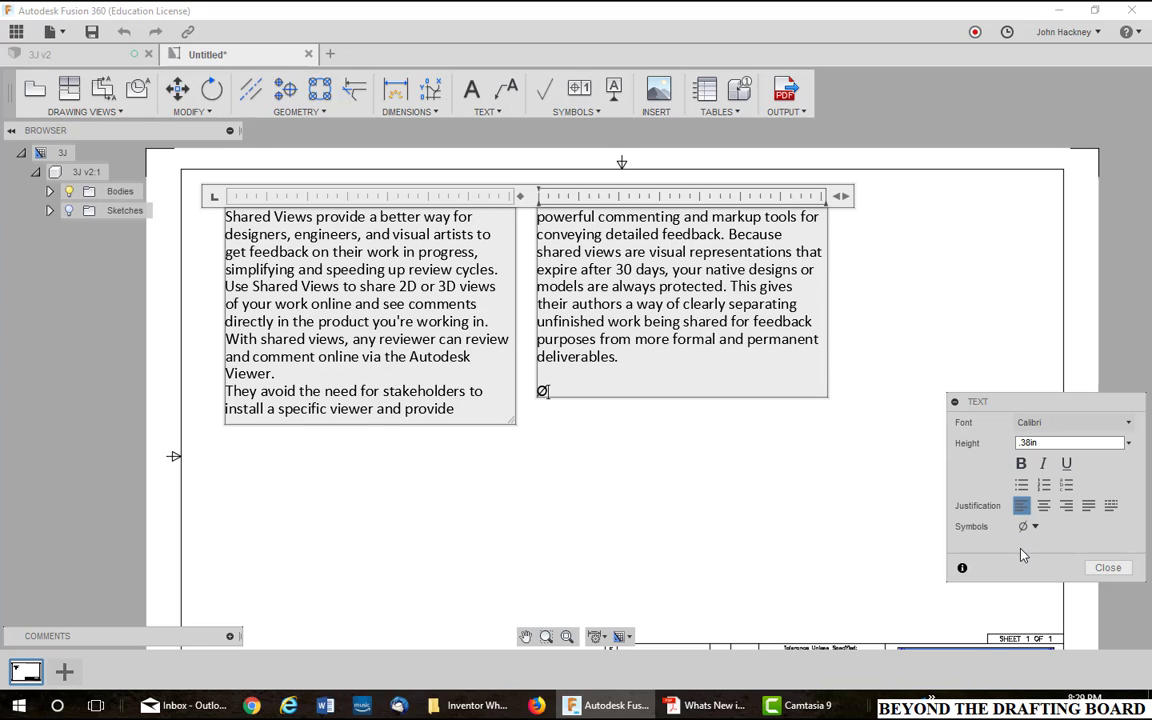
click(1036, 527)
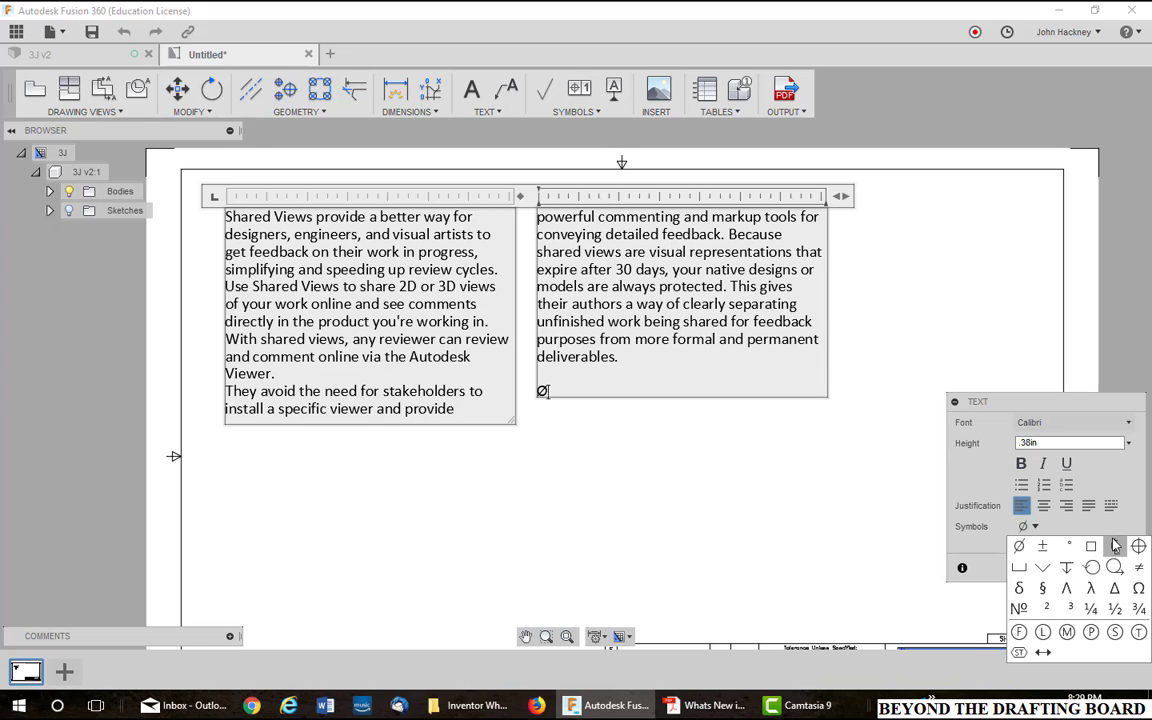
click(1121, 545)
click(1035, 527)
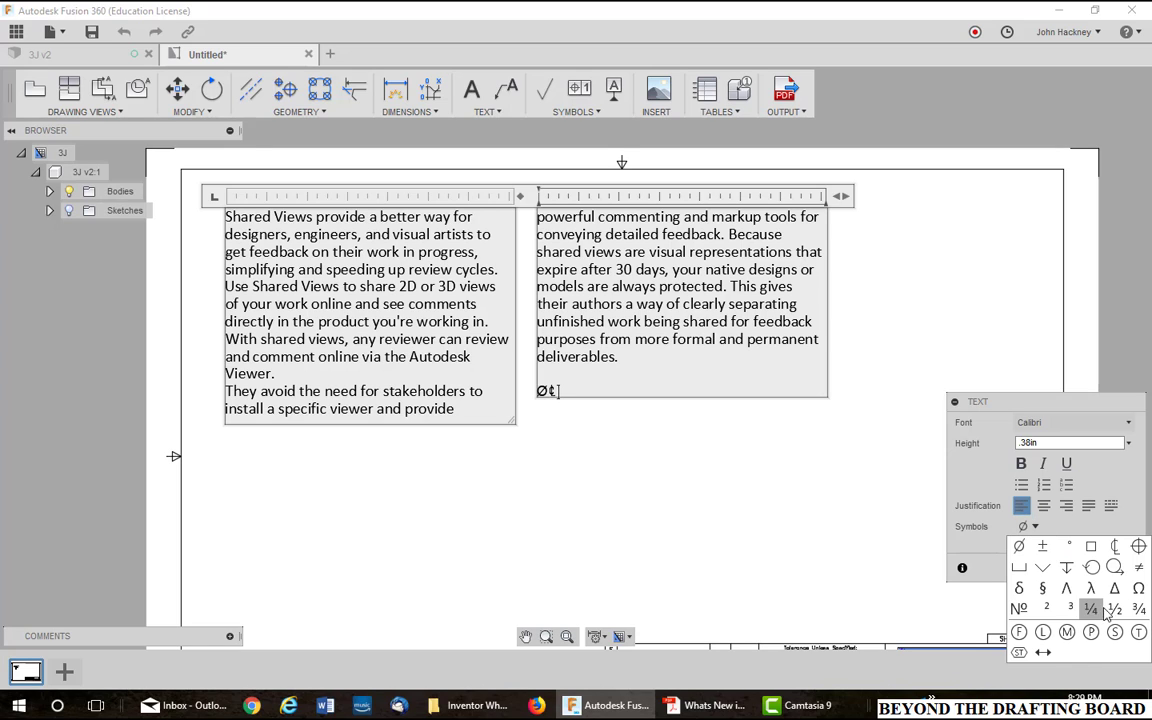
click(1138, 588)
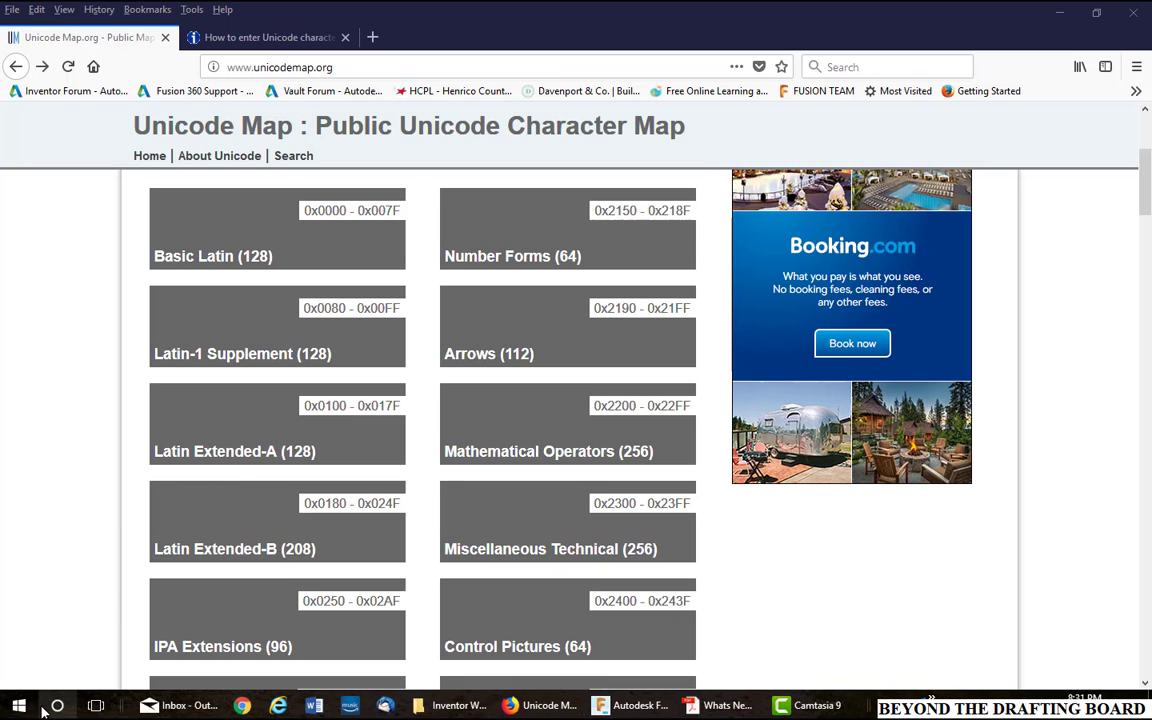
click(18, 706)
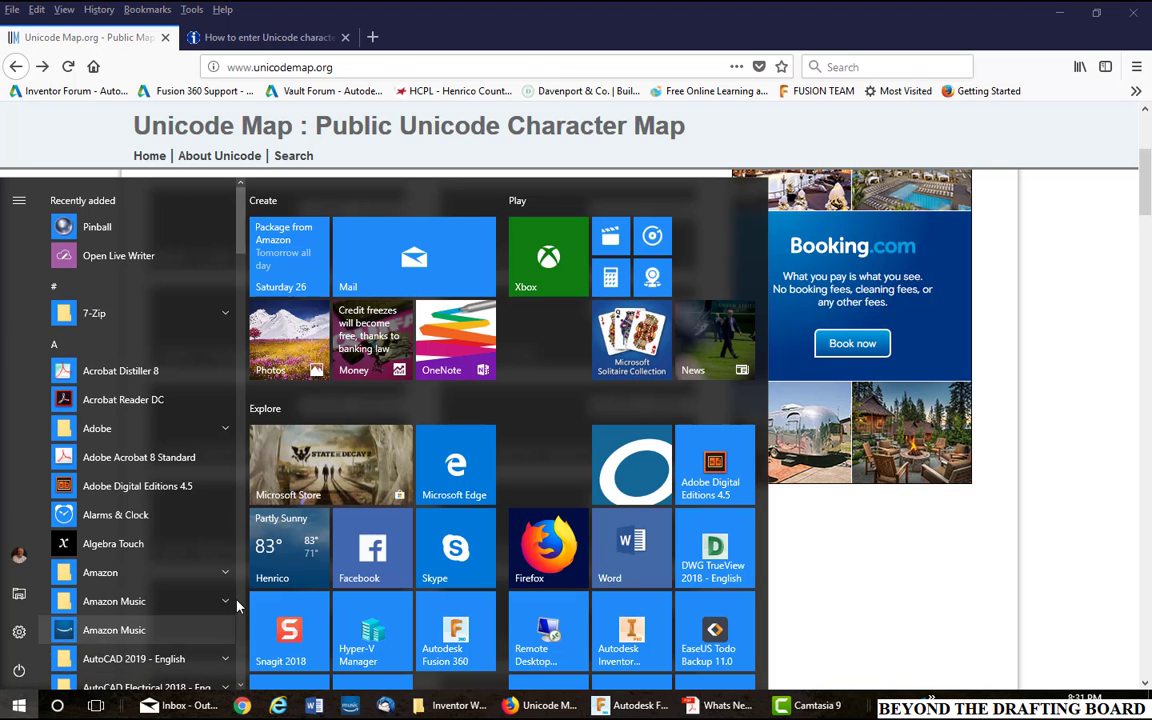
drag(240, 220, 252, 651)
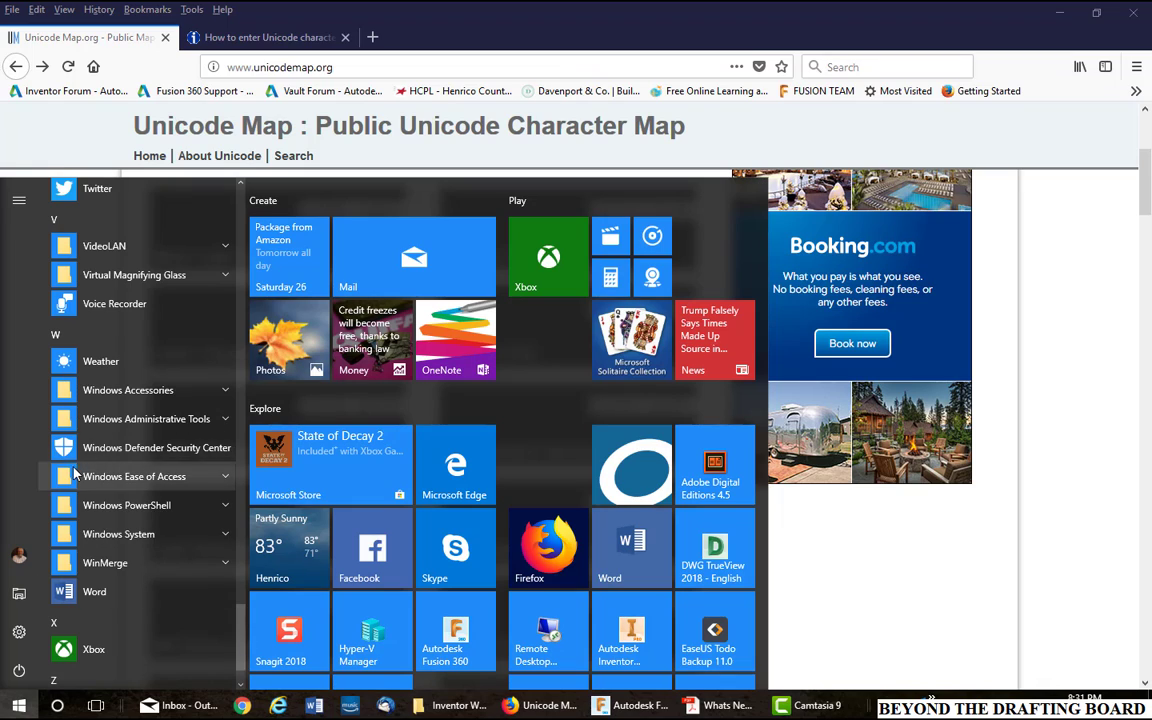
click(110, 390)
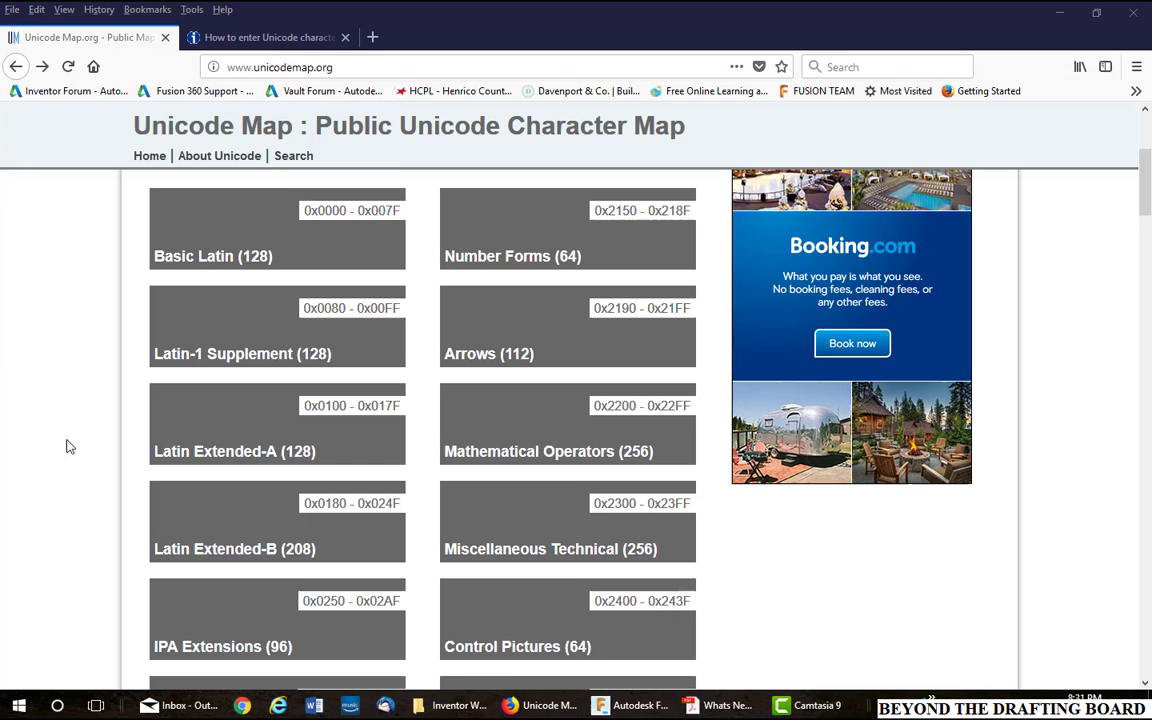
click(70, 447)
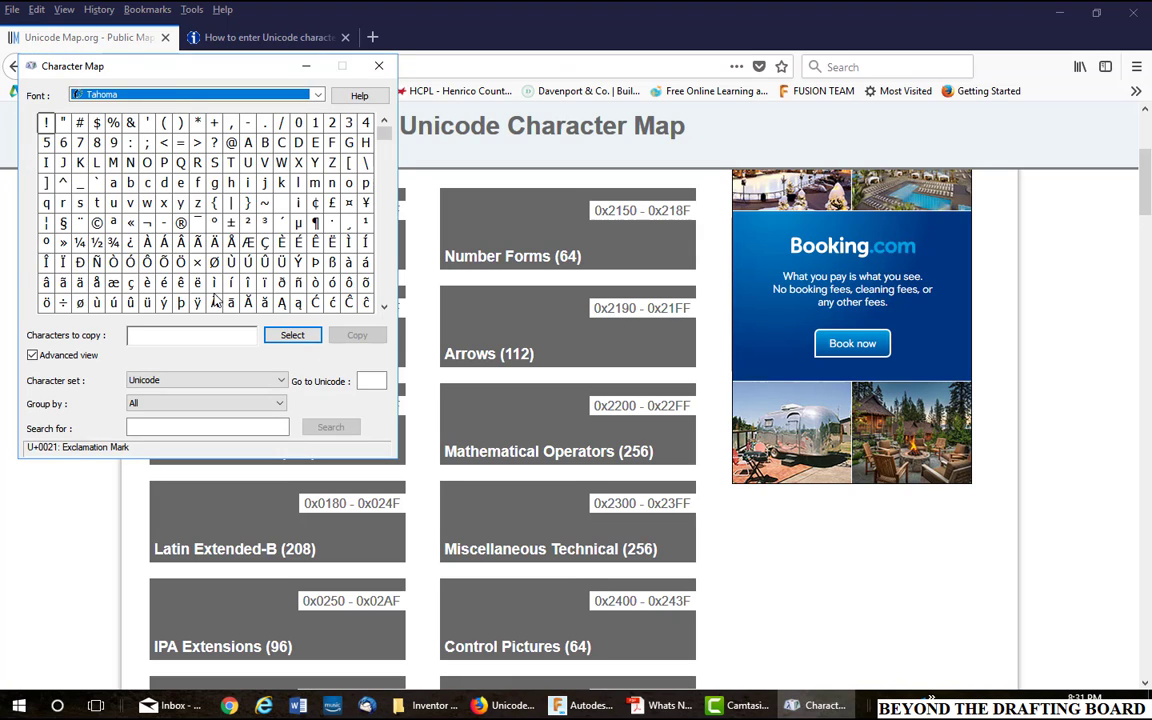
click(281, 243)
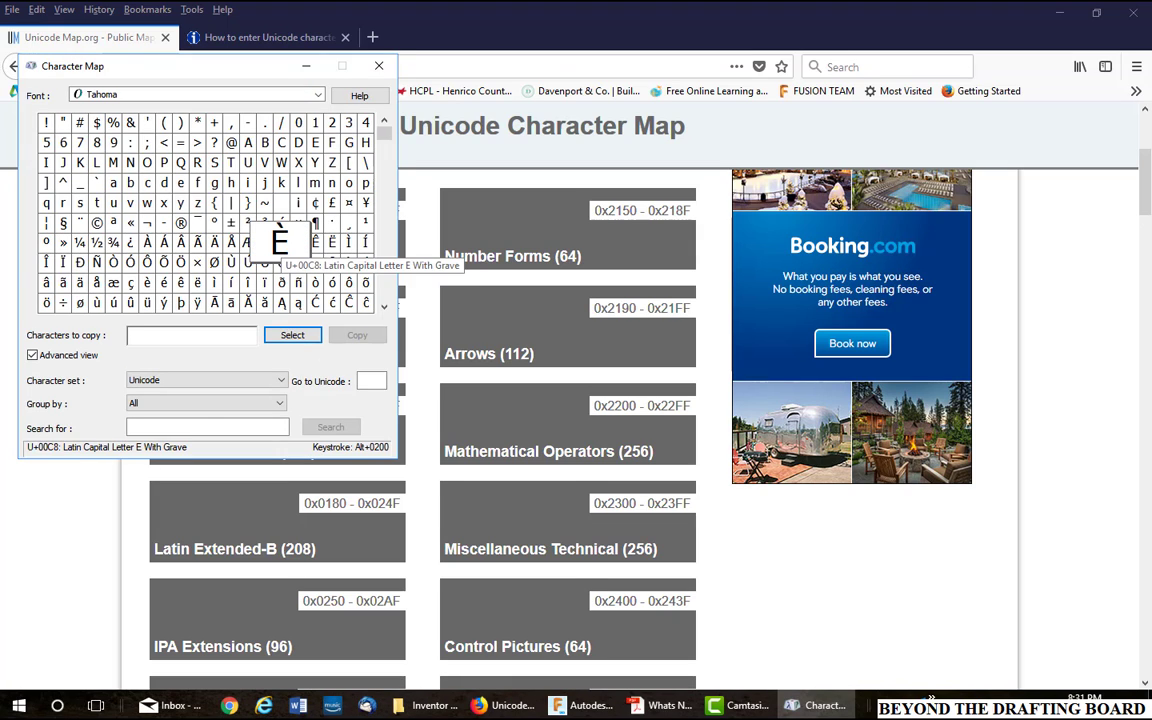
click(379, 67)
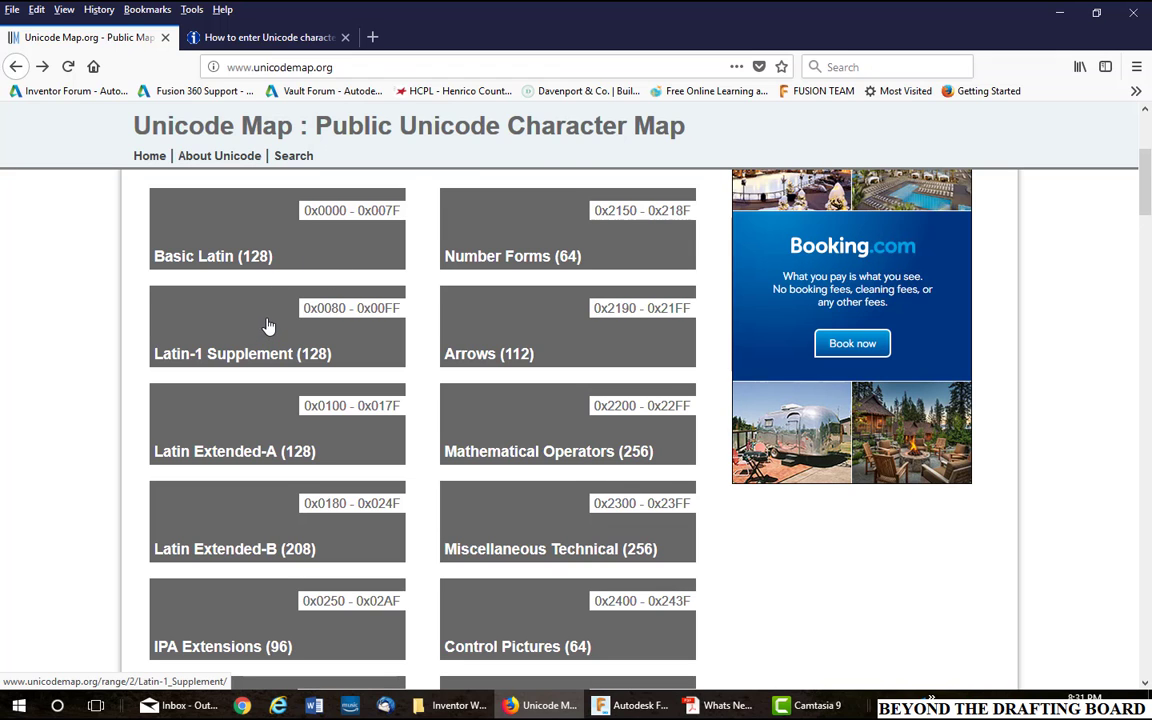
Open the Latin-1 Supplement range on unicodemap.org to view its characters, then return to Fusion 360.
scroll(268, 323, up, 1)
scroll(268, 323, up, 1)
scroll(255, 390, down, 1)
click(247, 419)
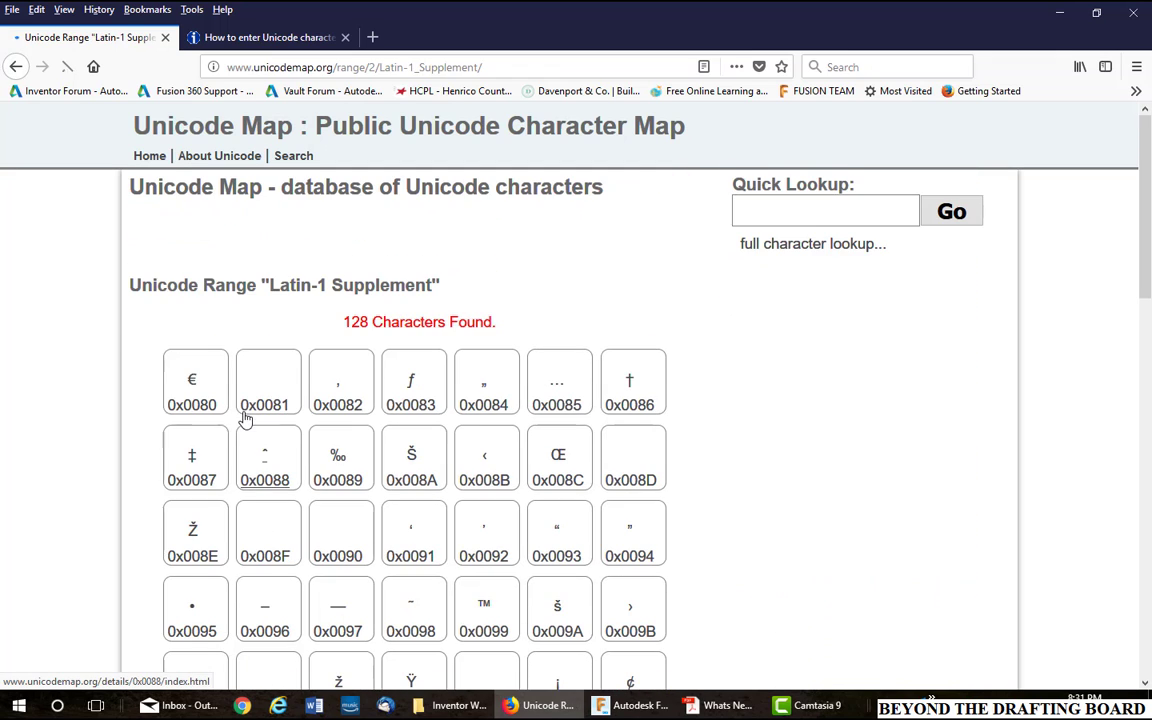
scroll(710, 515, down, 3)
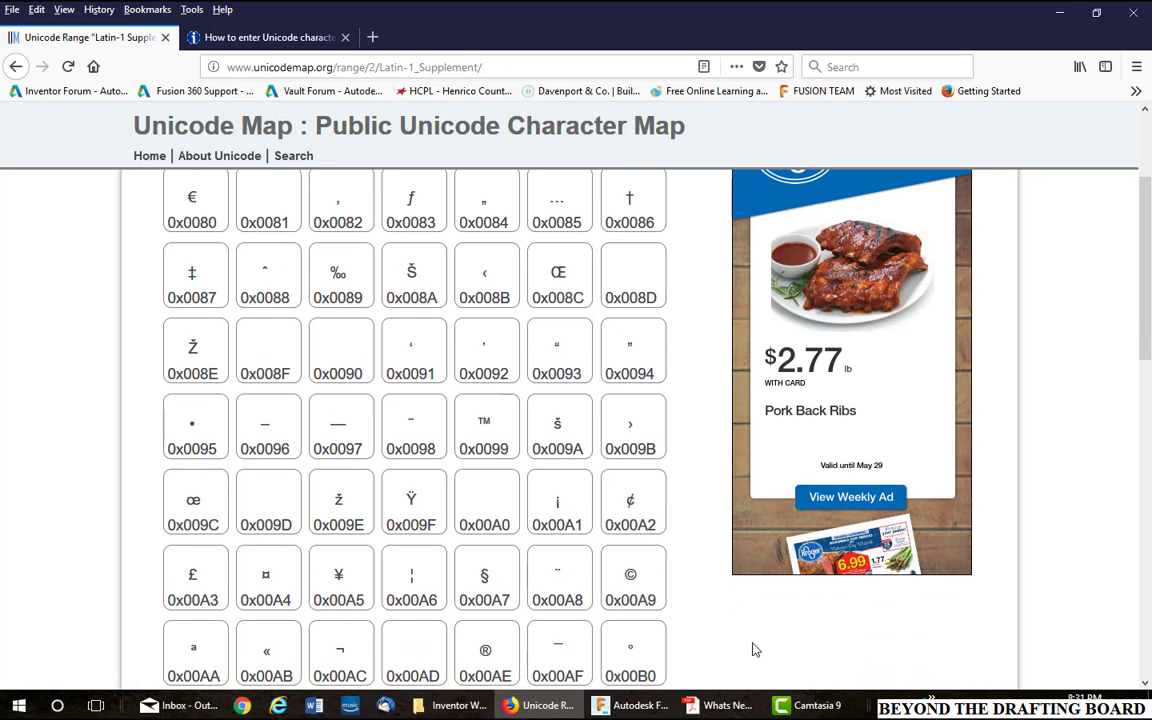
click(632, 705)
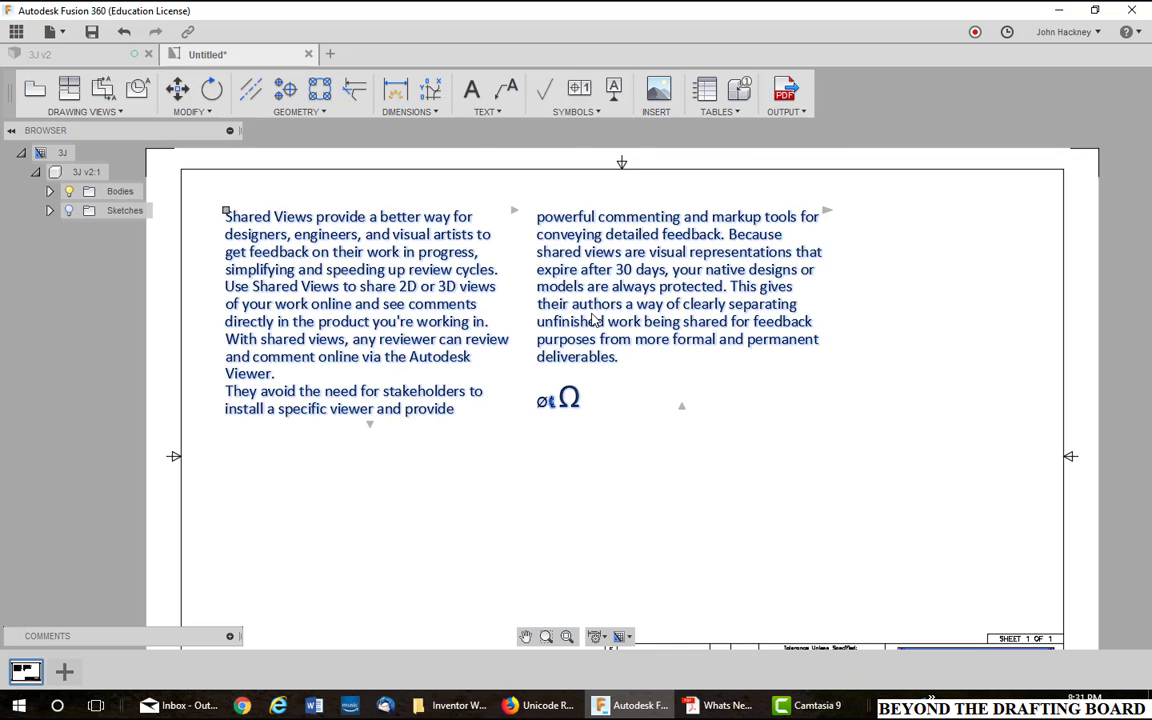
Reopen the two-column note for editing and view the Symbols list, then switch to Unicode Map.
double_click(712, 234)
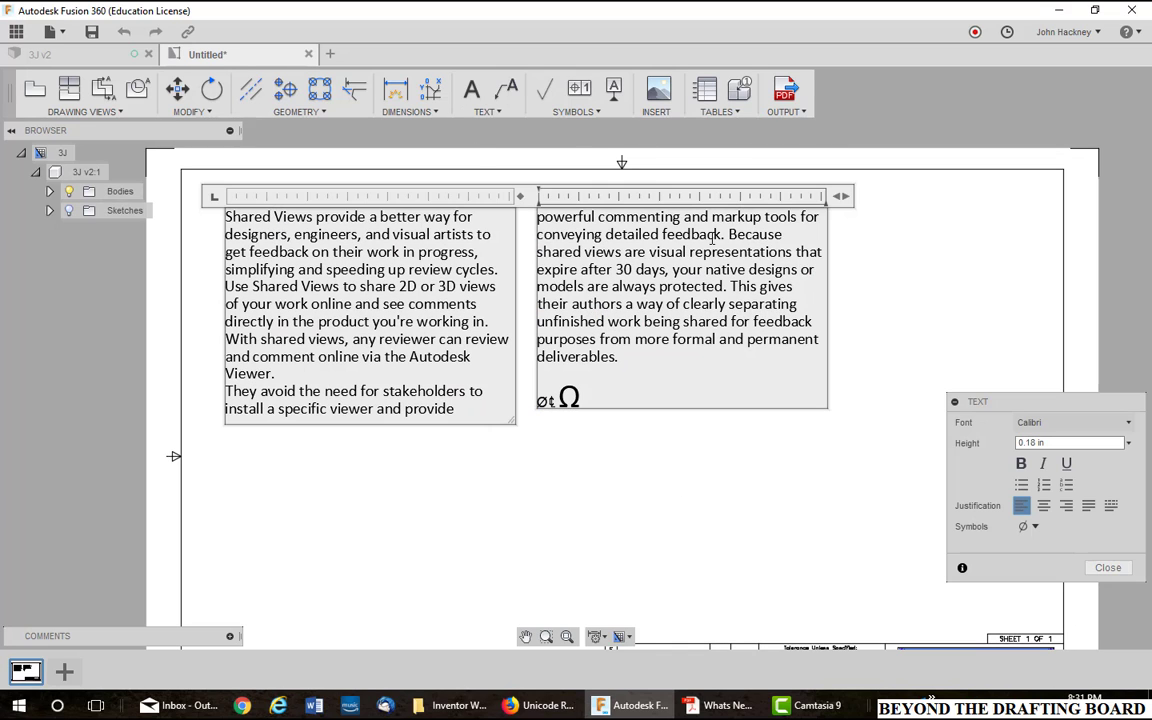
click(1035, 526)
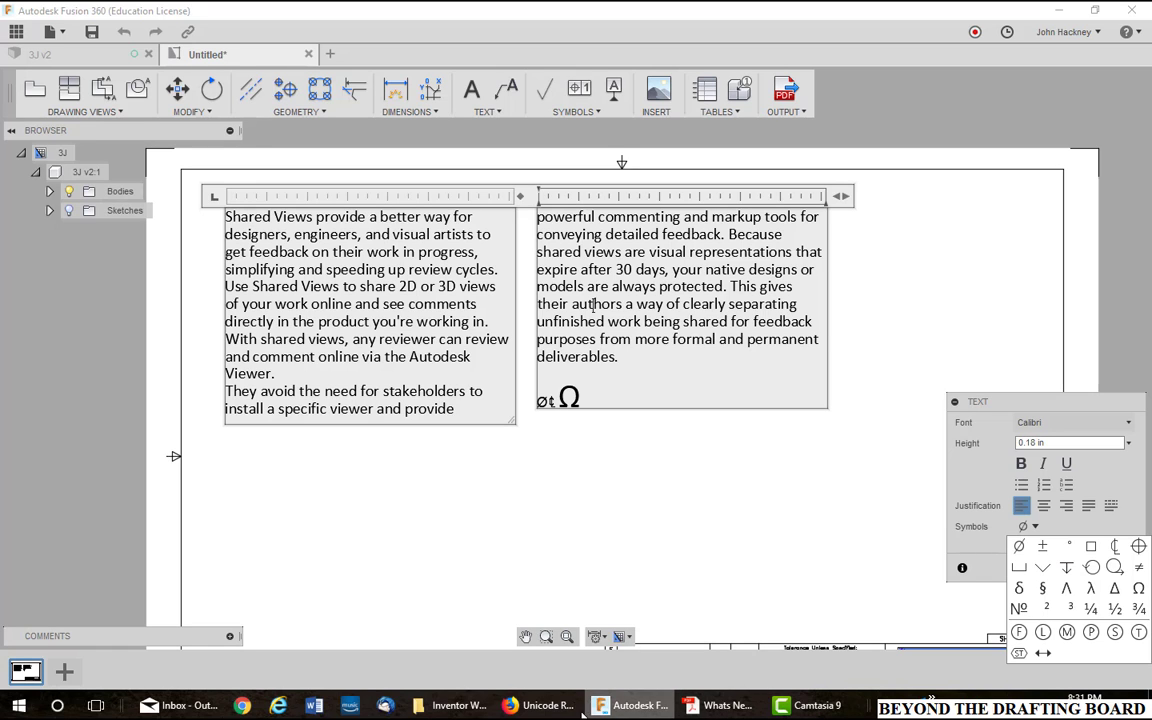
click(540, 706)
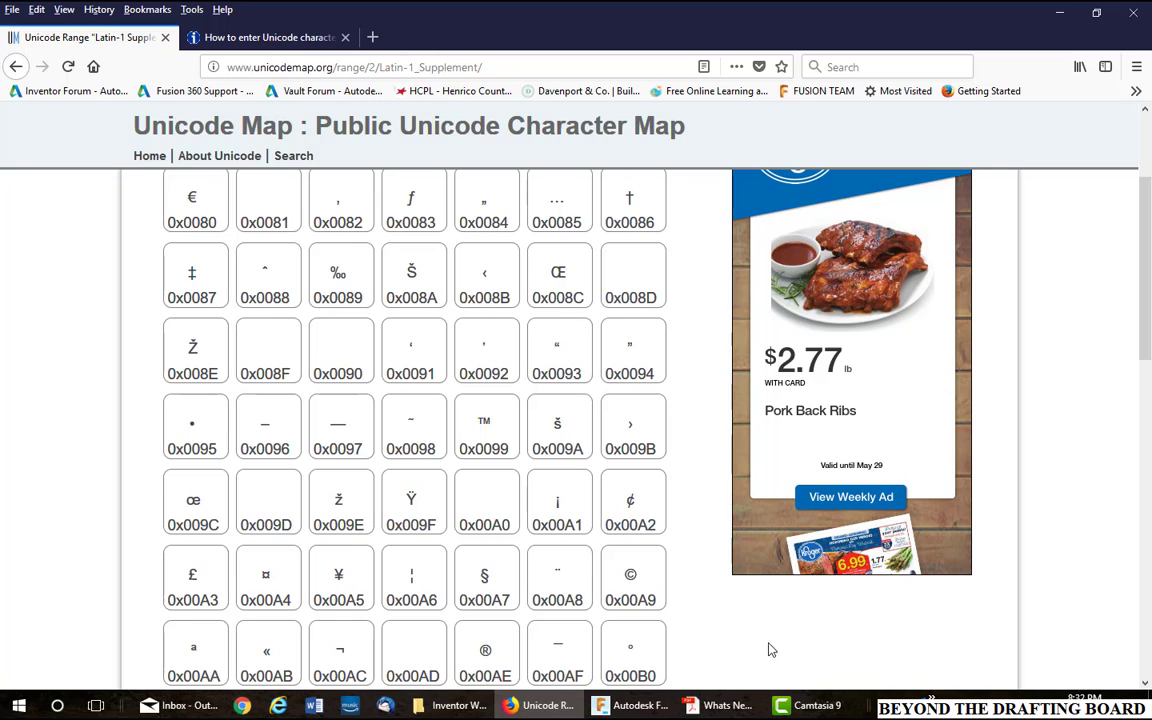
Place the text cursor right after Ω on the right column's symbols line.
click(636, 705)
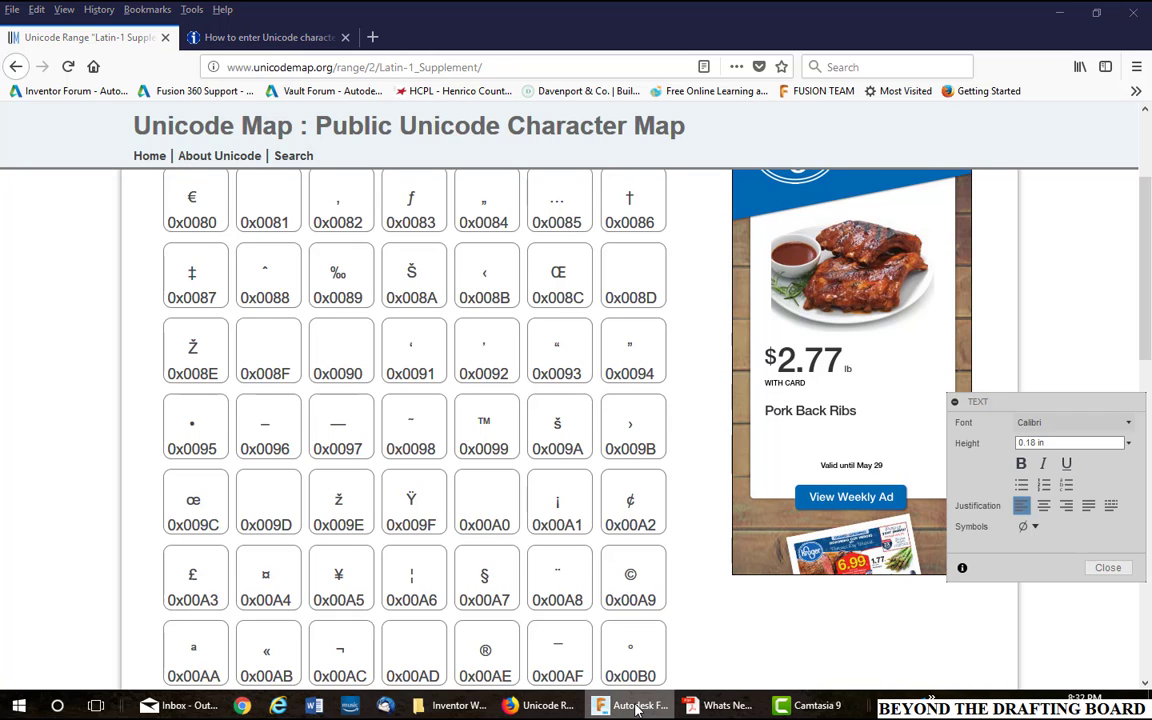
click(638, 708)
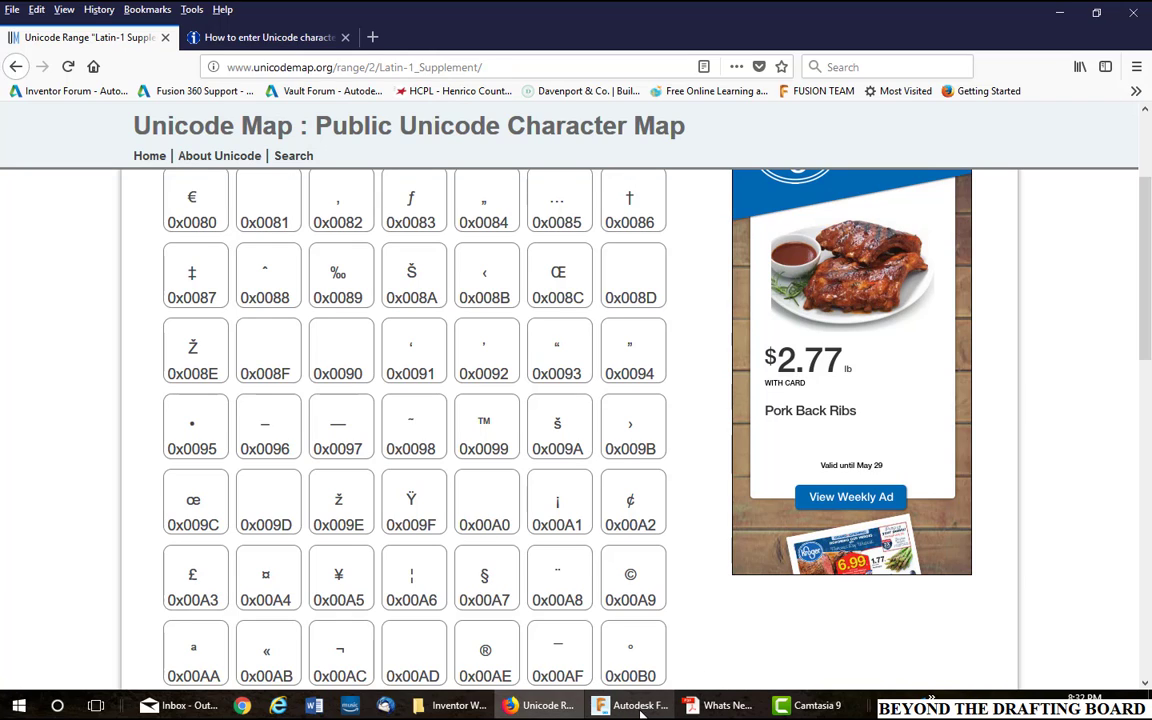
click(641, 708)
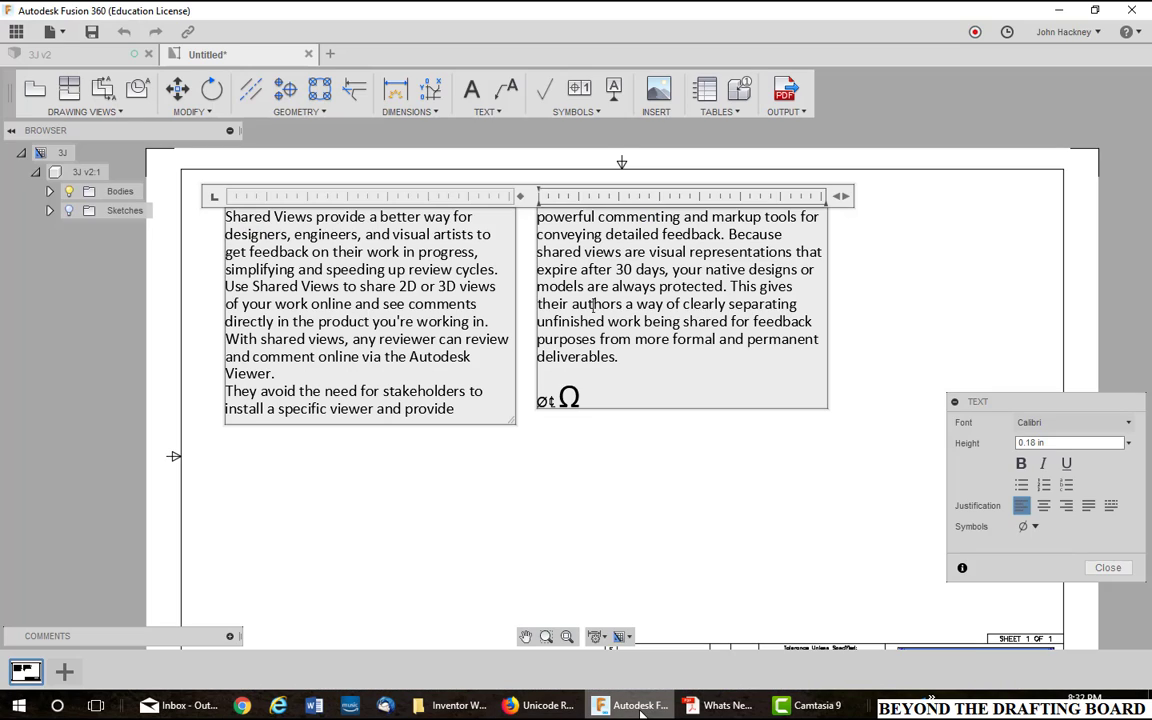
click(582, 397)
click(552, 706)
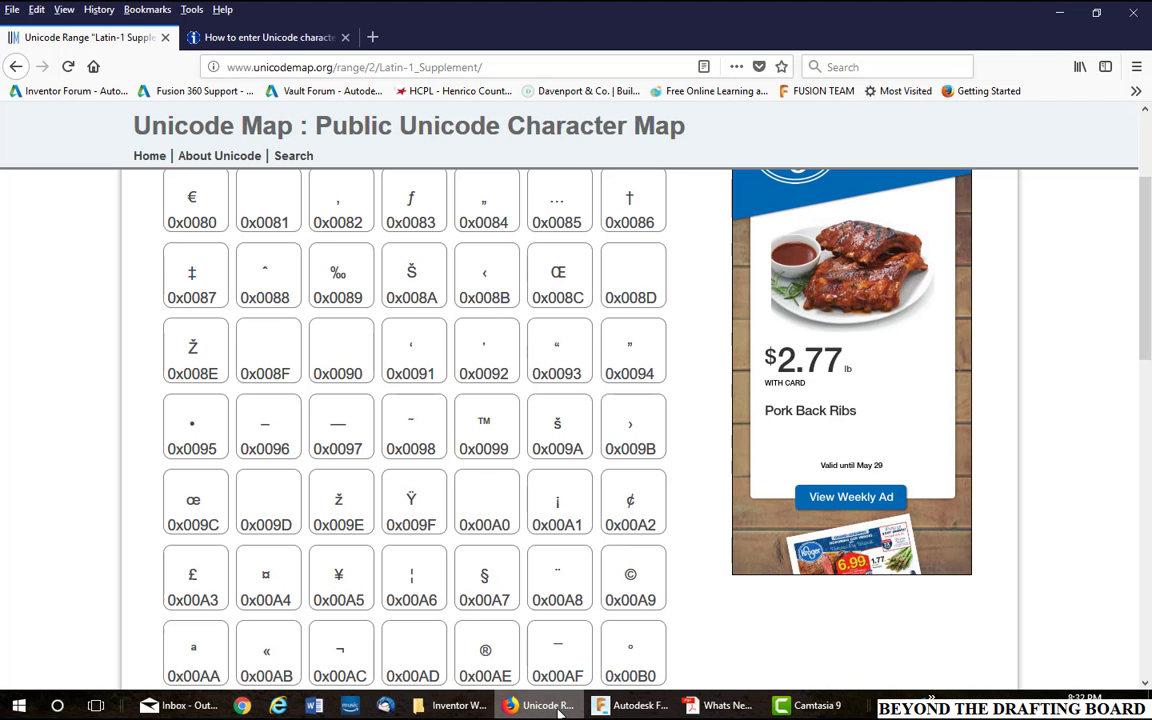
click(630, 706)
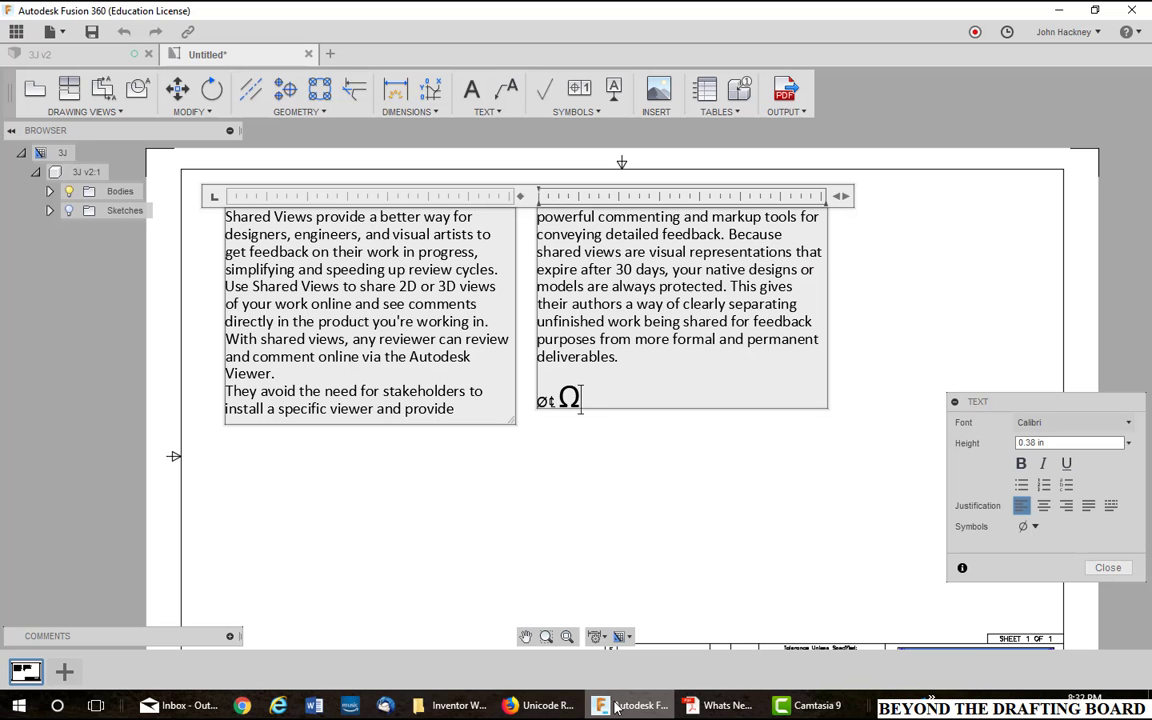
key(shift+Home)
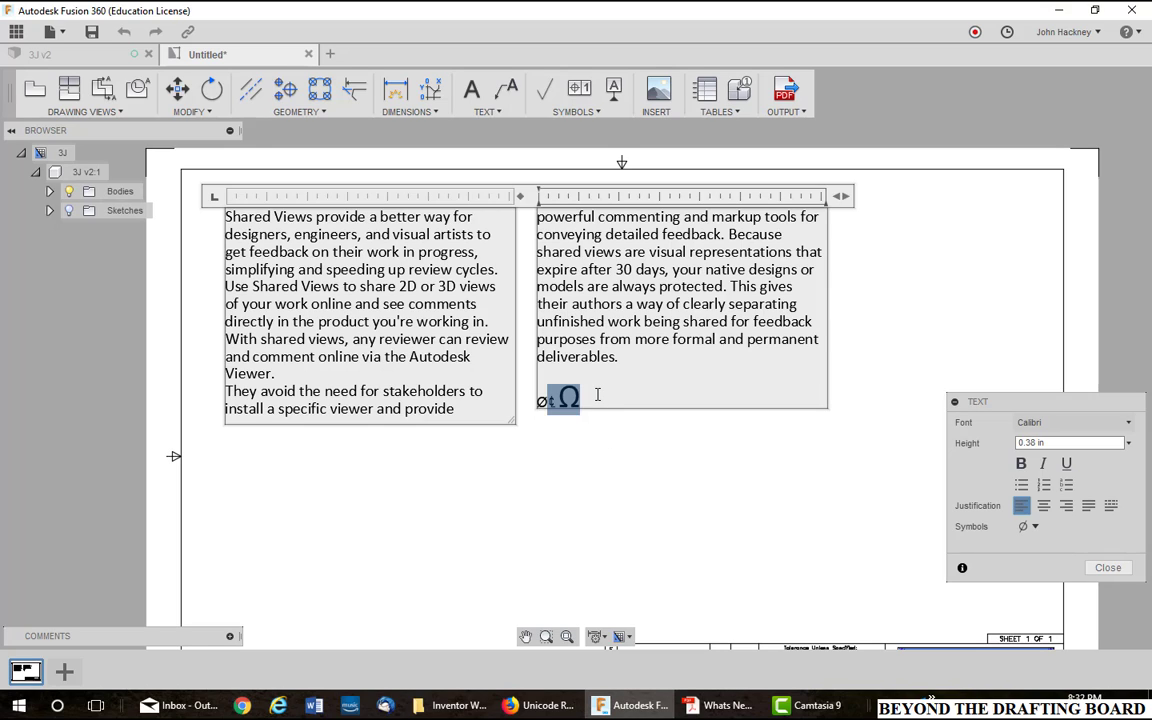
click(601, 395)
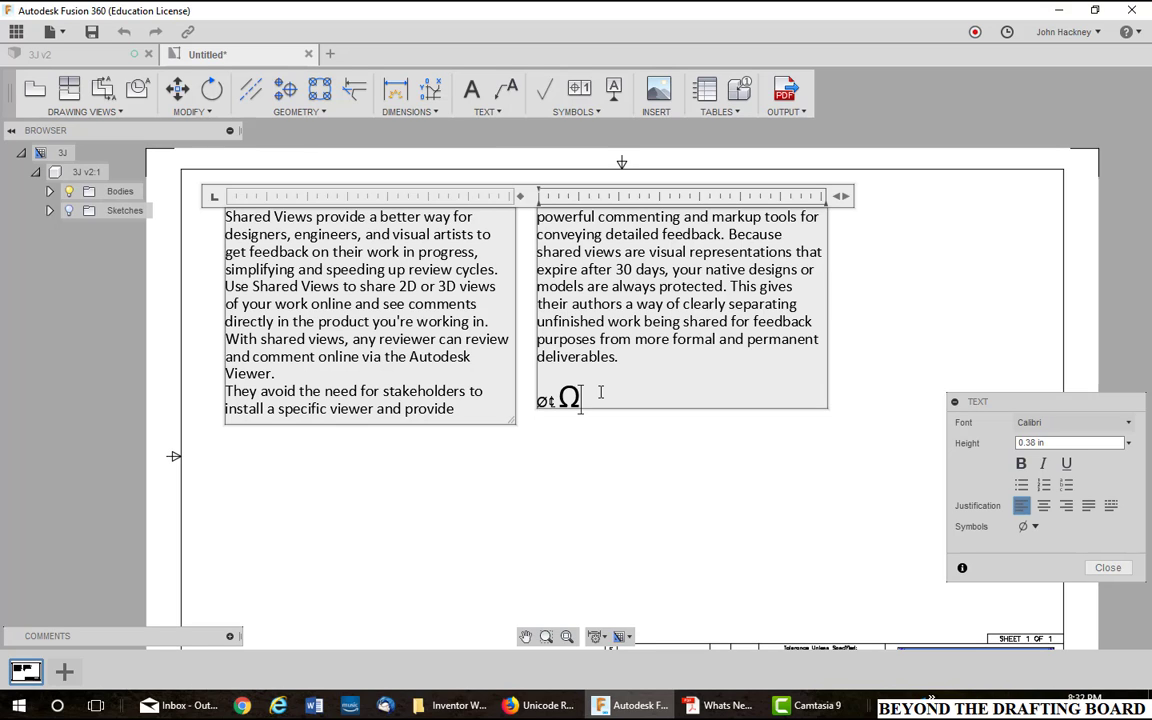
Insert the cent sign ¢ after Ω, then go back to the Unicode Map page.
text(¢)
click(1034, 527)
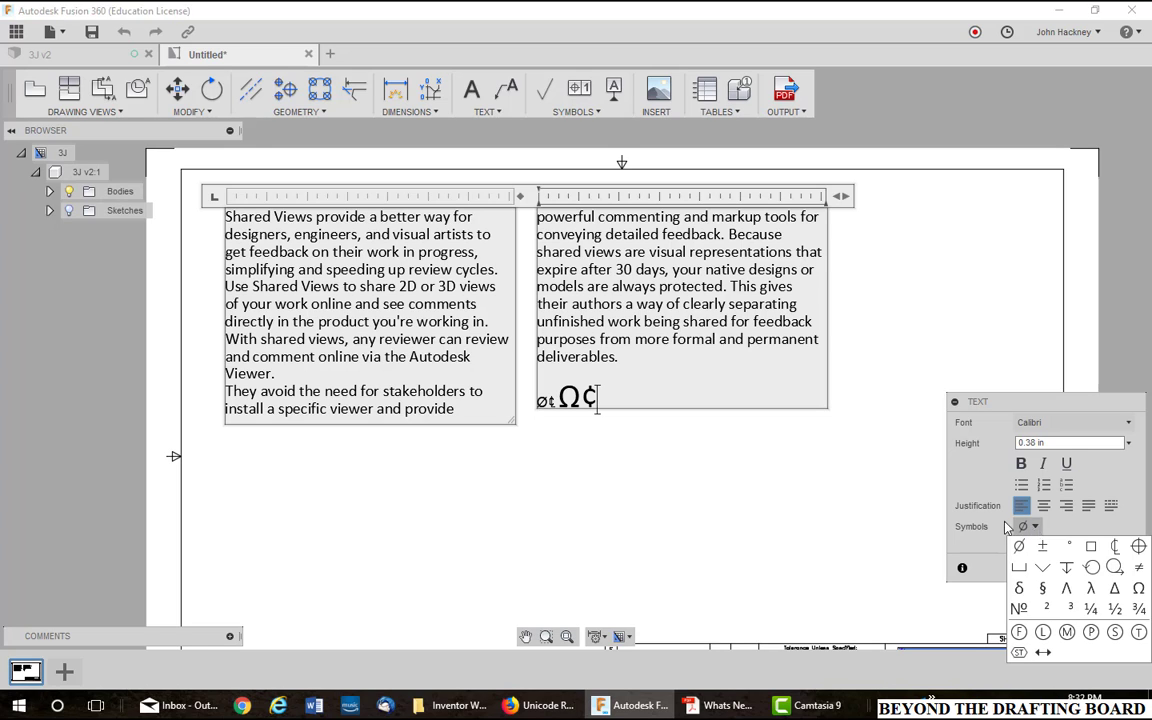
click(620, 401)
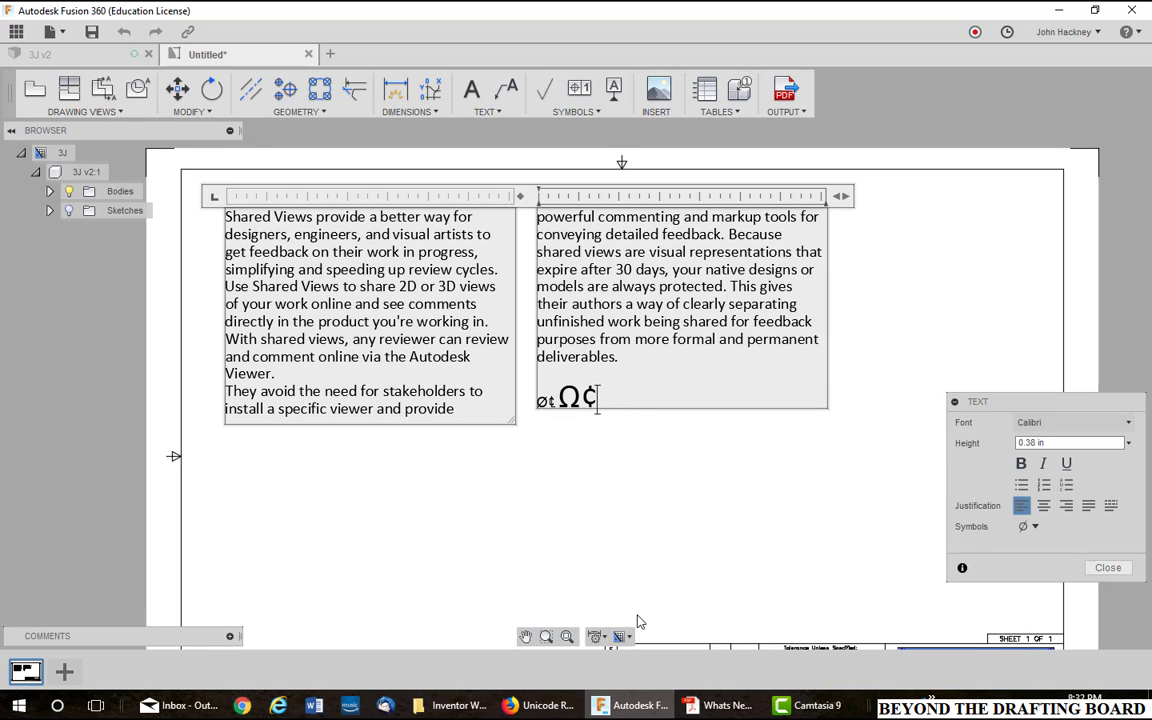
click(545, 706)
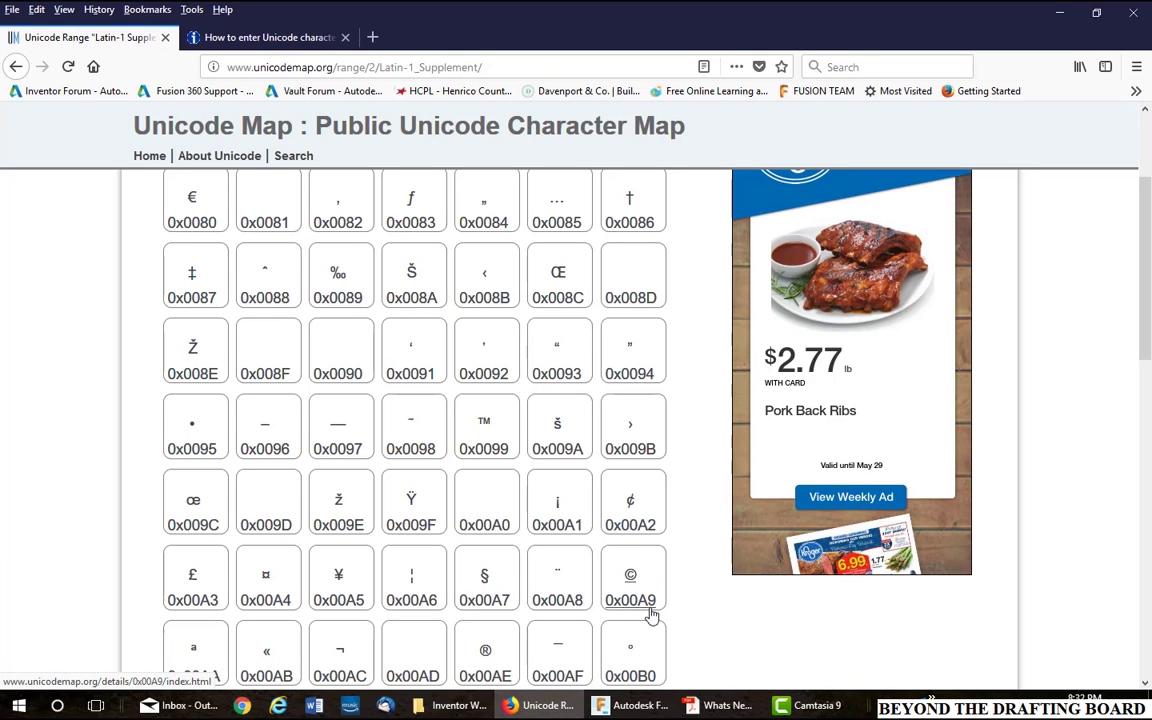
Bring the Fusion 360 drawing back in front of the Unicode Map page.
click(630, 706)
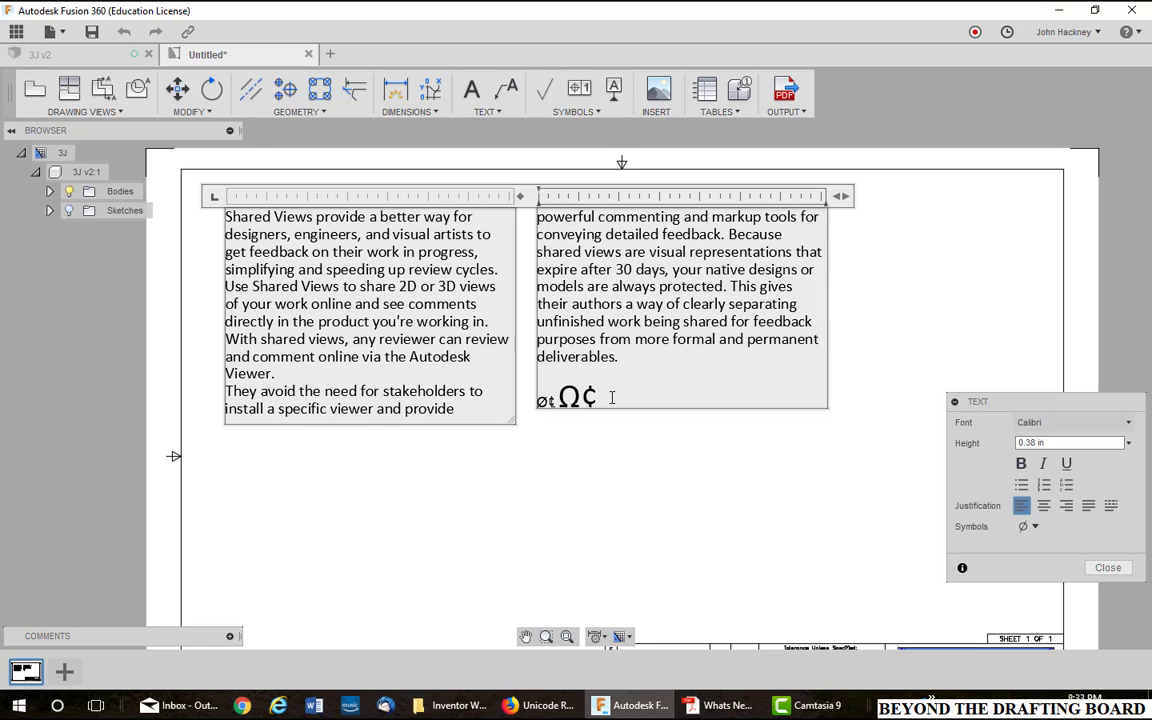
Paste a © copyright sign after the ¢ in the right-hand column.
text(©)
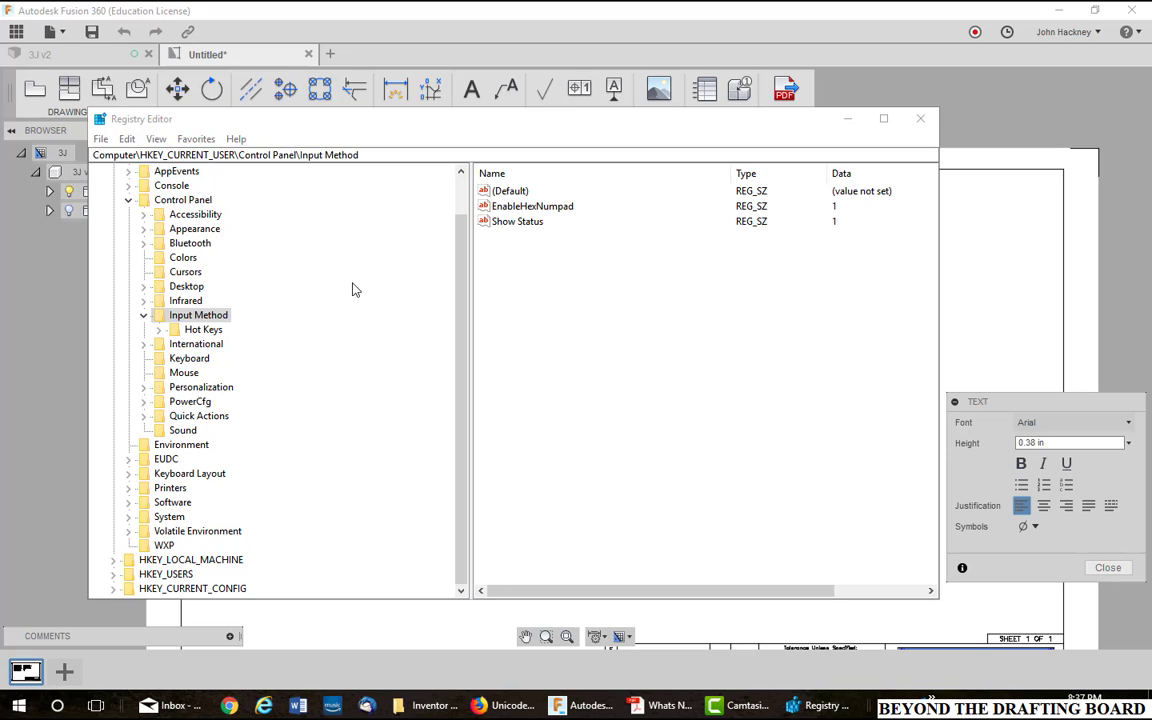
Check that EnableHexNumpad reads 1 in Registry Editor, then close it.
drag(461, 280, 464, 228)
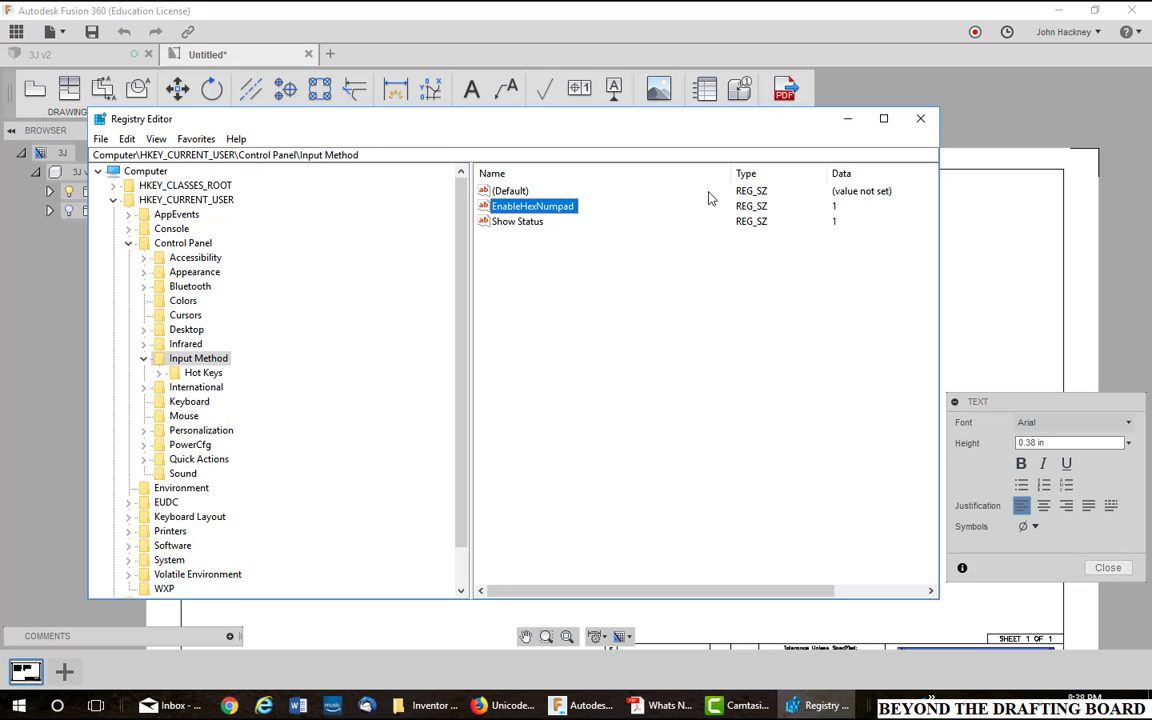
click(920, 118)
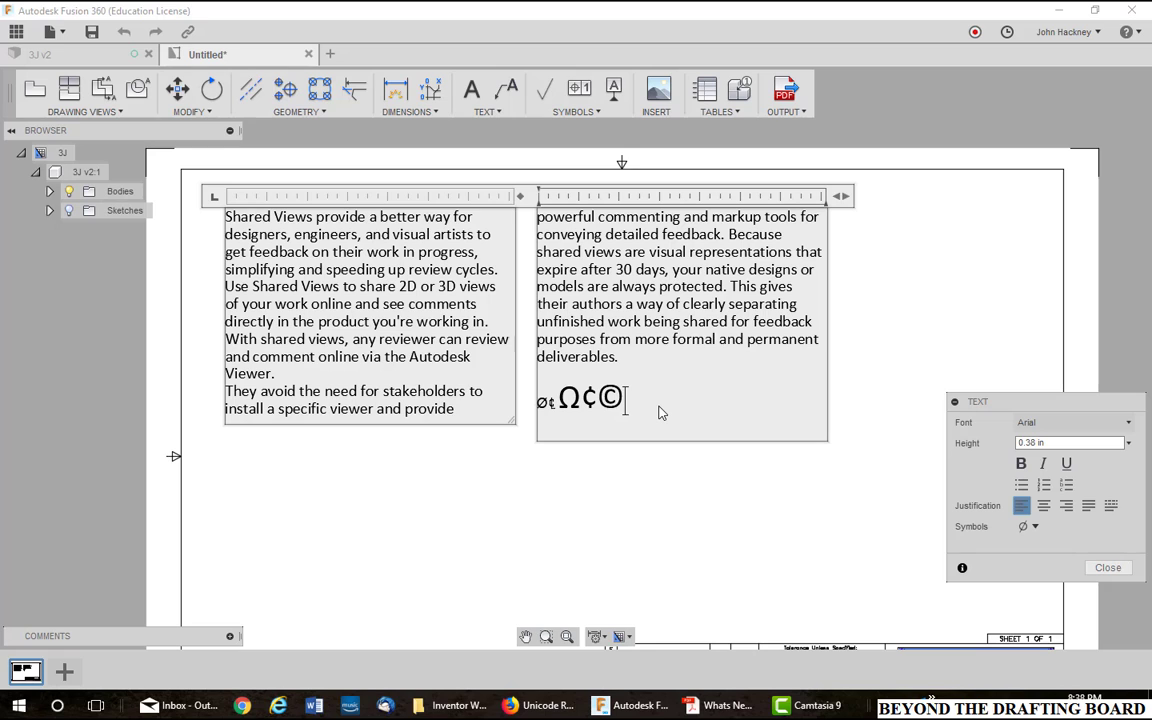
Look up the ® code on the Unicode Map, enter ® after ©, and finish the note.
click(540, 706)
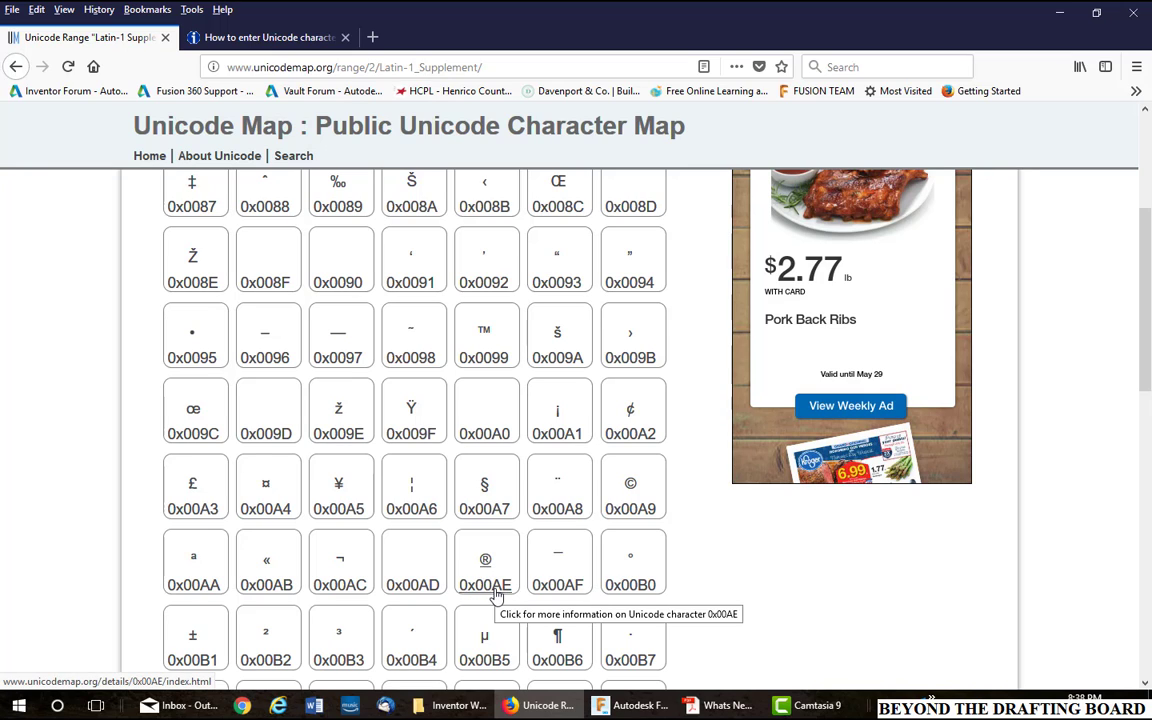
click(632, 705)
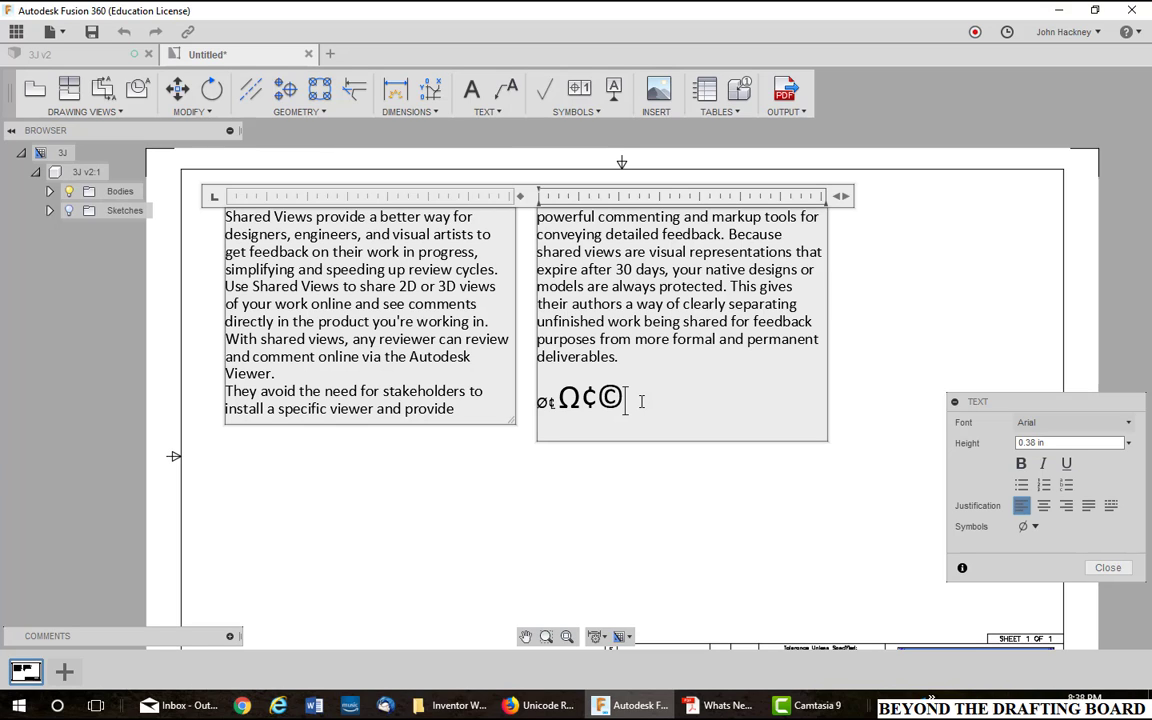
text(®)
click(713, 503)
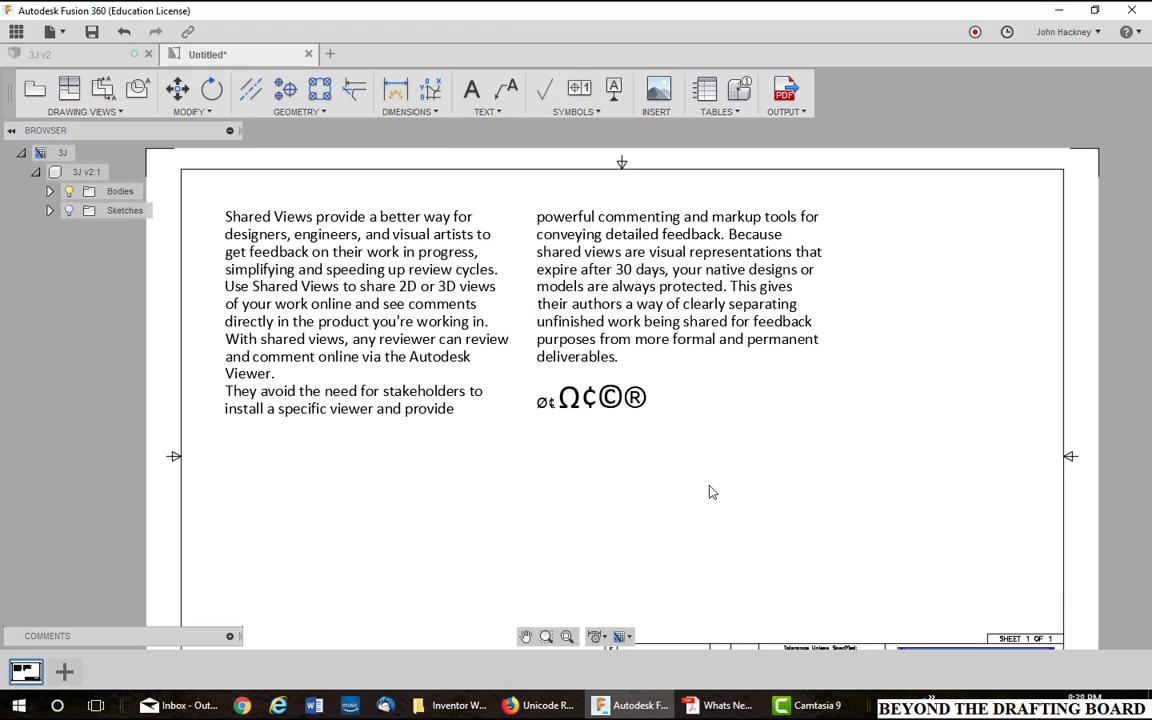